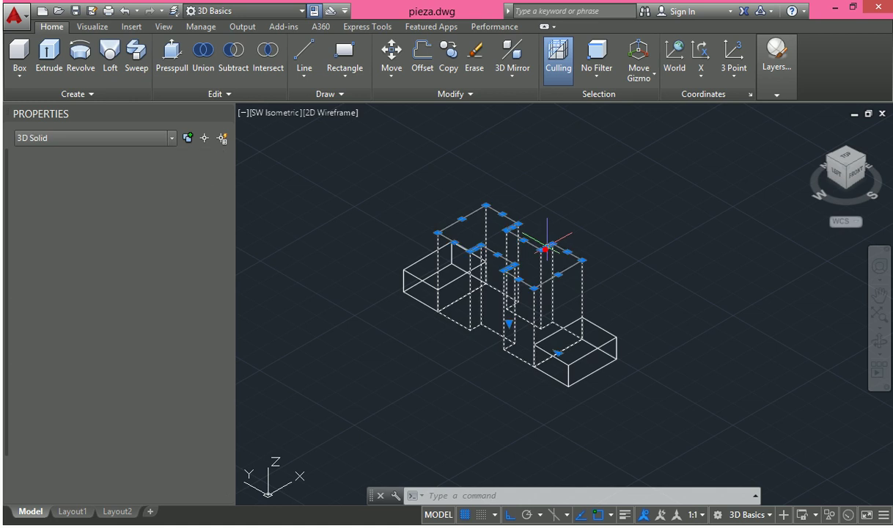
# Add both low end blocks to the selection with the central block to examine them as separate solids
pyautogui.click(610, 332)
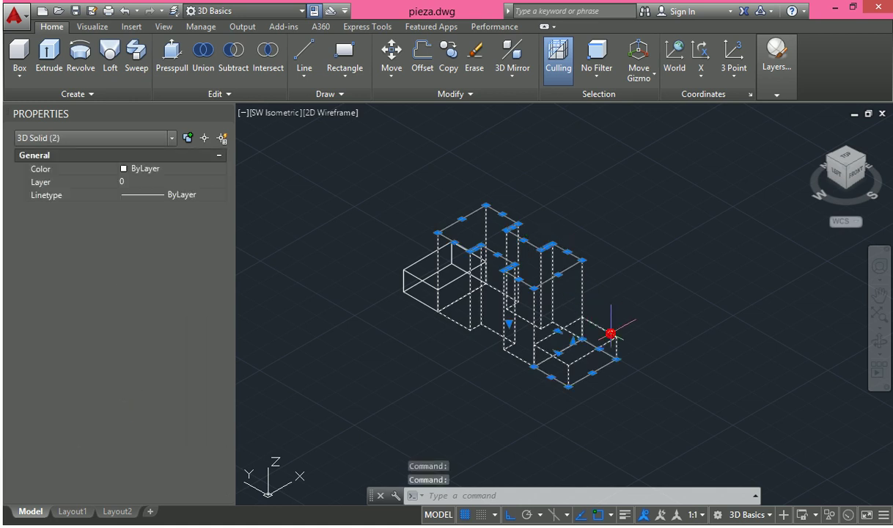
pyautogui.click(409, 260)
pyautogui.click(433, 241)
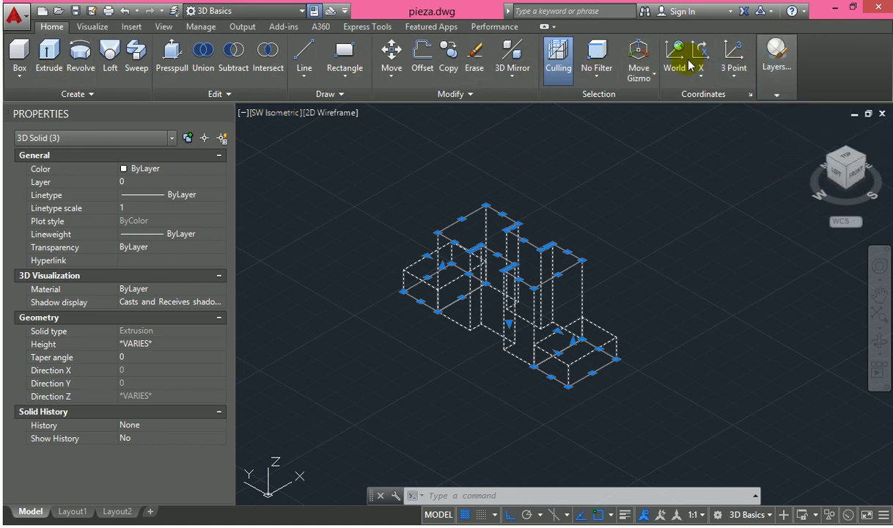
# Change the model's visual style to Shades of Gray
pyautogui.moveTo(767, 44)
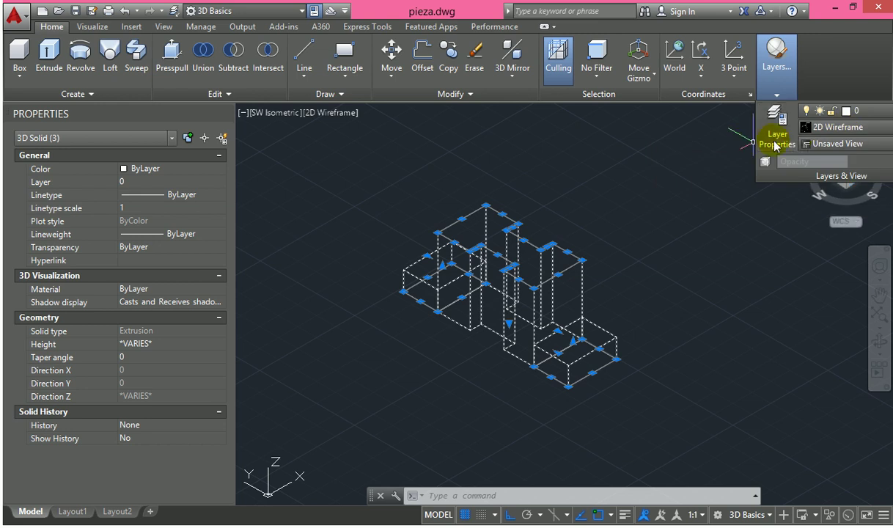
pyautogui.click(871, 133)
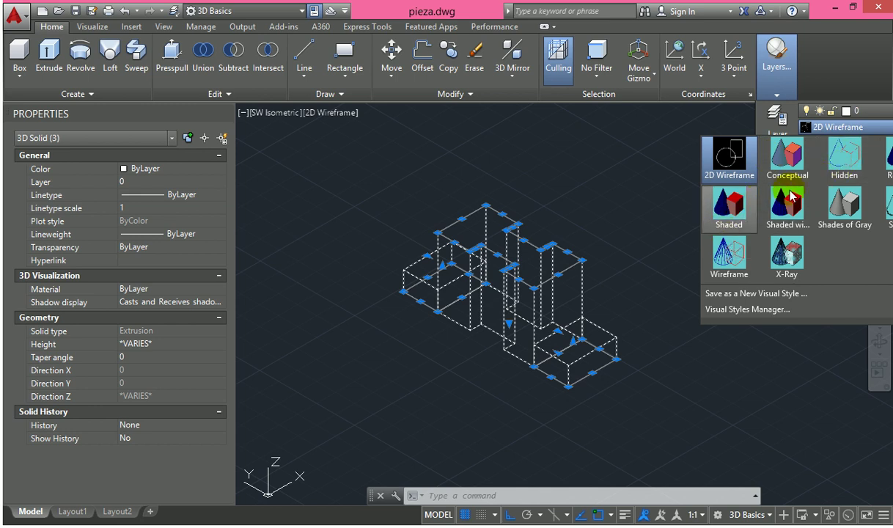
pyautogui.click(834, 183)
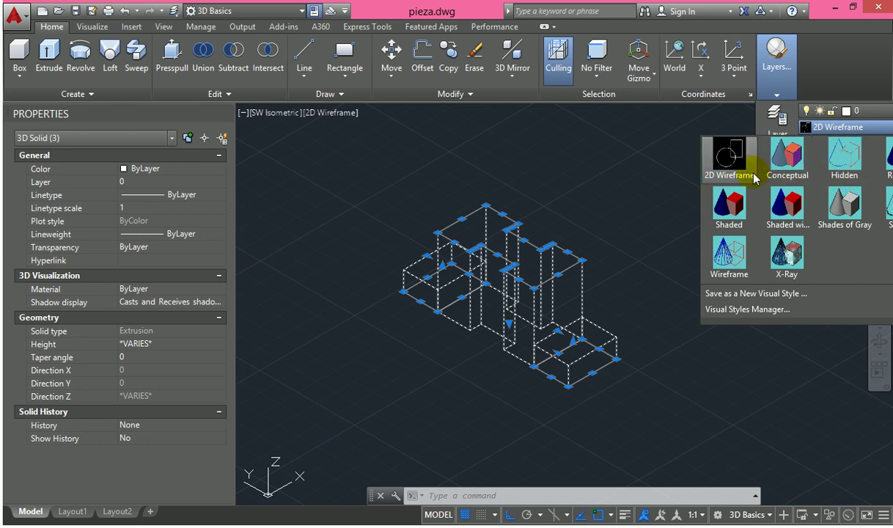
pyautogui.click(848, 211)
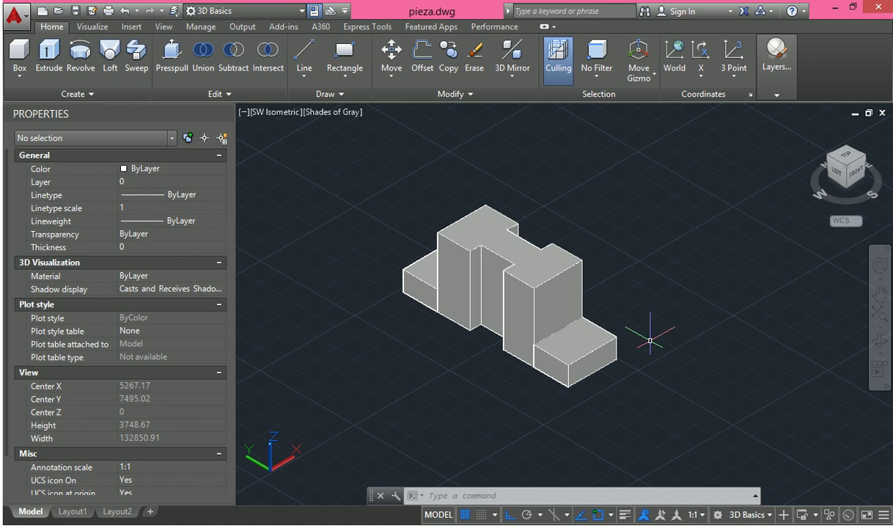
# Try to join the central block and both low end blocks with the UNITE command
pyautogui.click(606, 272)
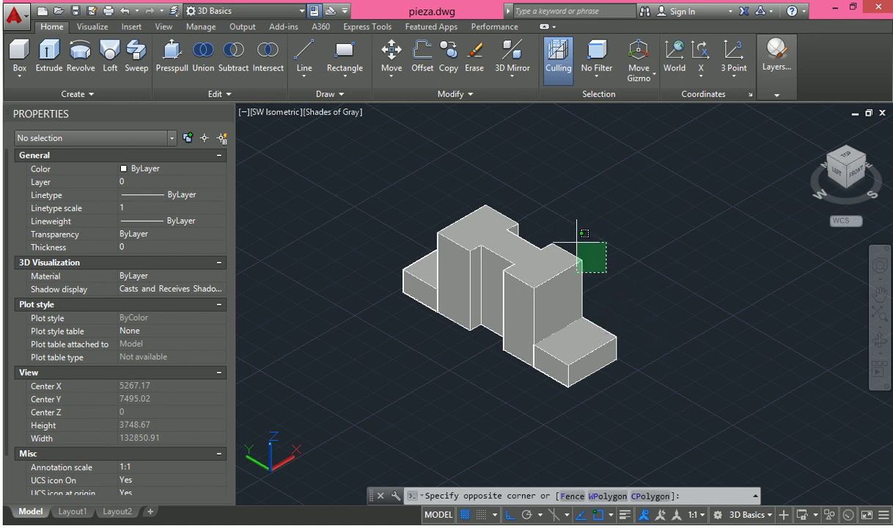
pyautogui.click(544, 229)
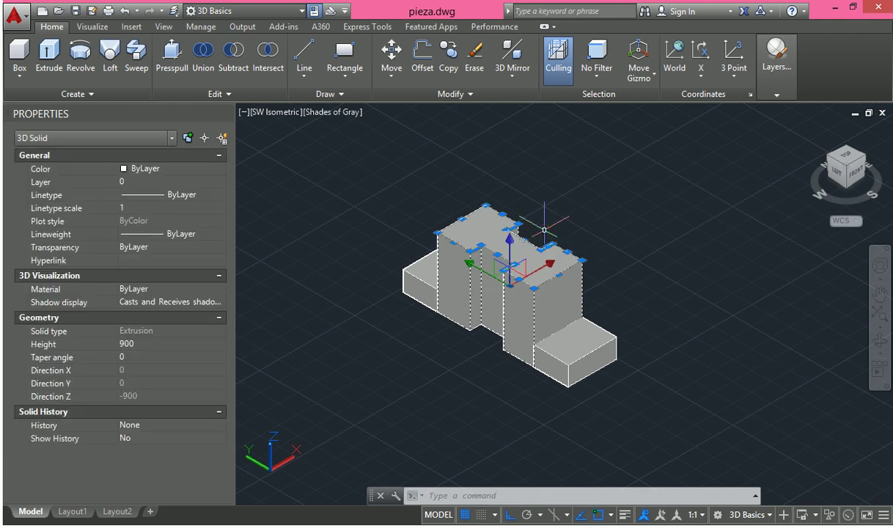
pyautogui.click(609, 342)
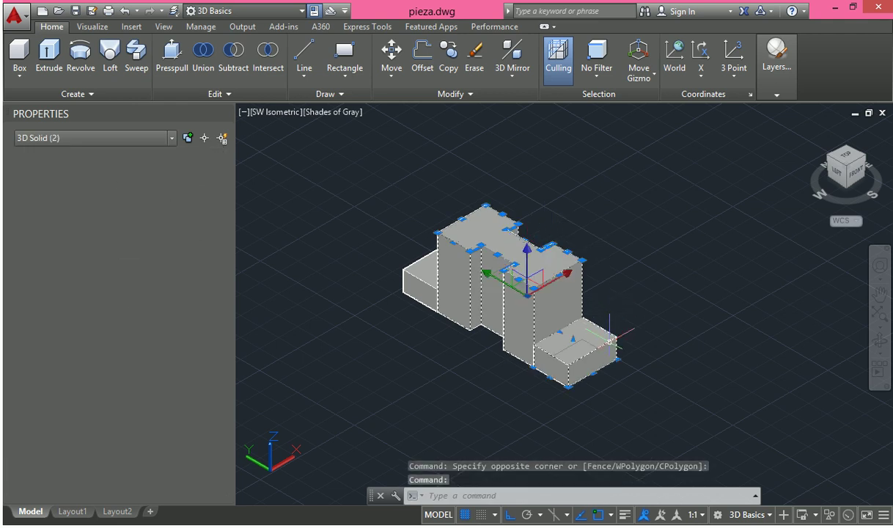
pyautogui.click(408, 263)
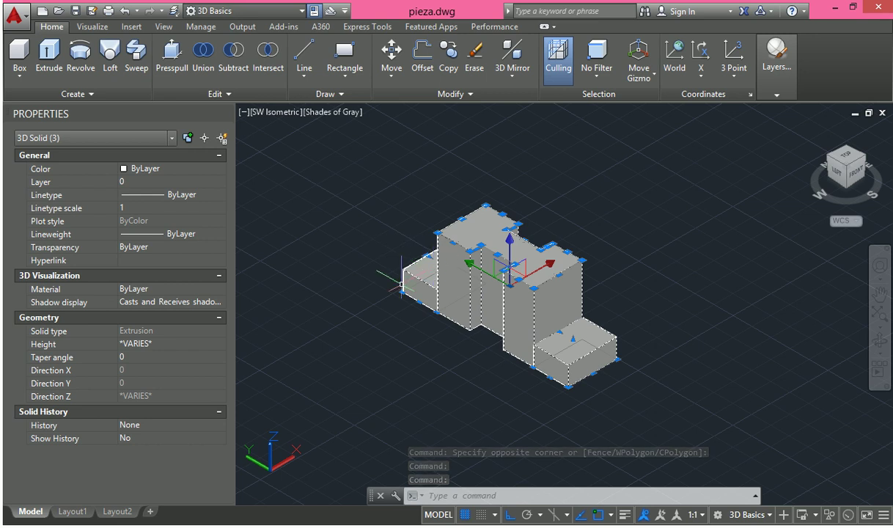
pyautogui.click(413, 357)
pyautogui.click(337, 208)
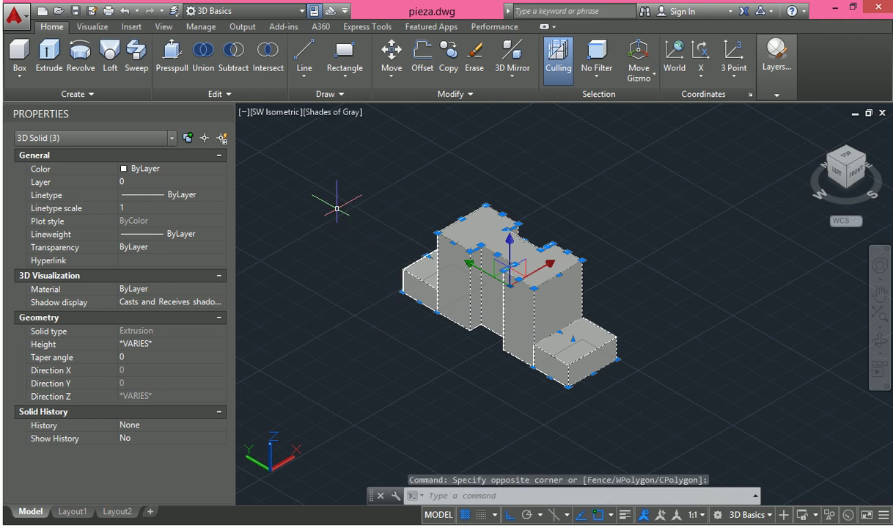
pyautogui.write('u')
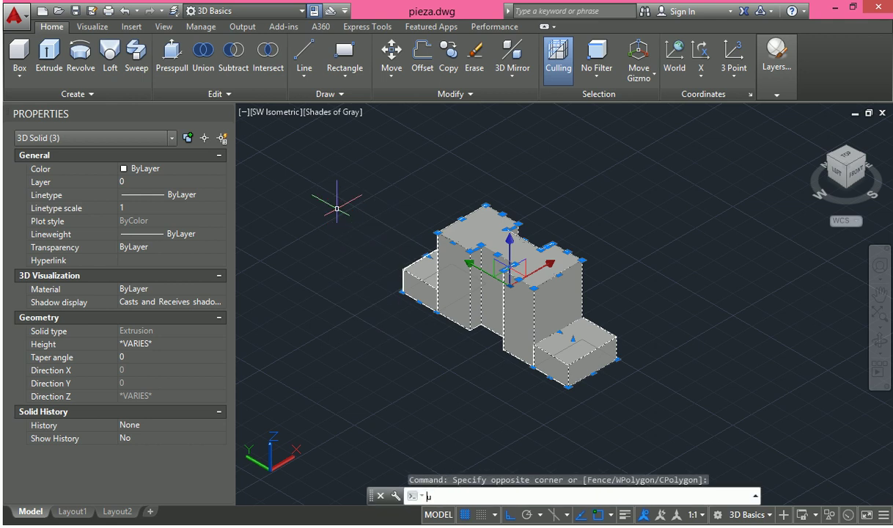
pyautogui.write('nite')
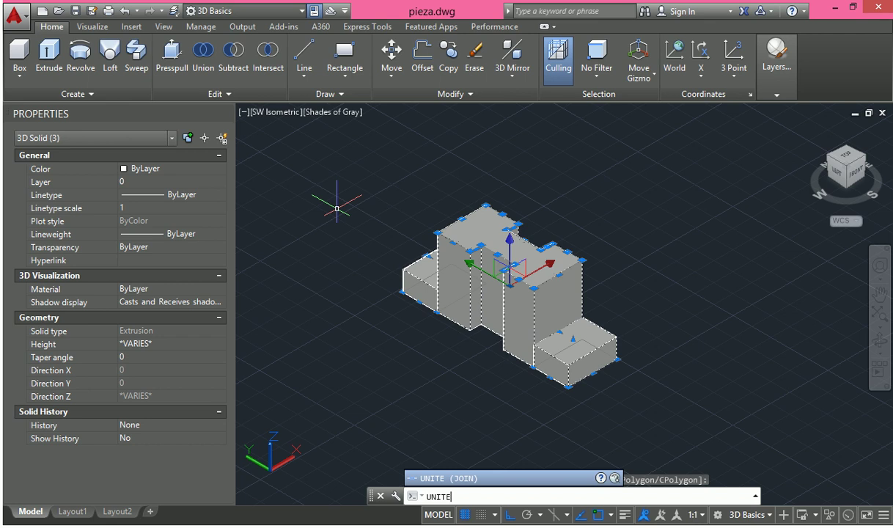
pyautogui.press('Return')
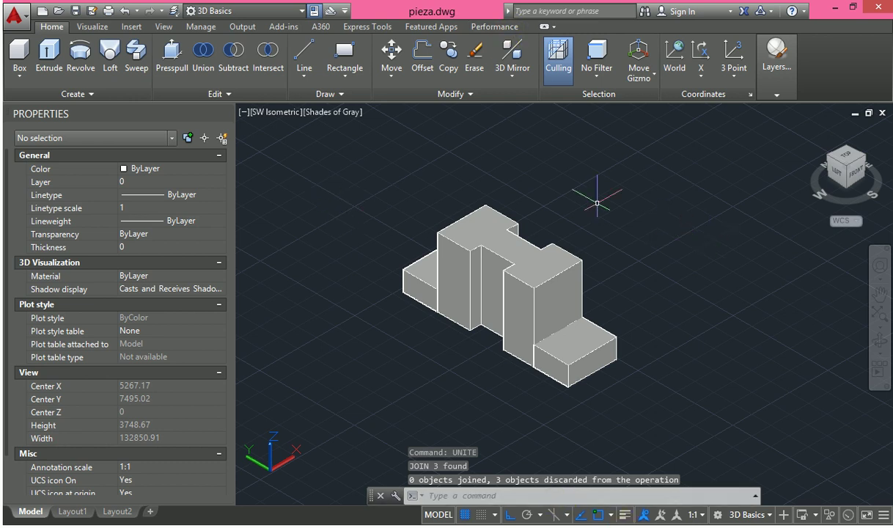
pyautogui.press('Escape')
pyautogui.press('Escape')
pyautogui.press('Escape')
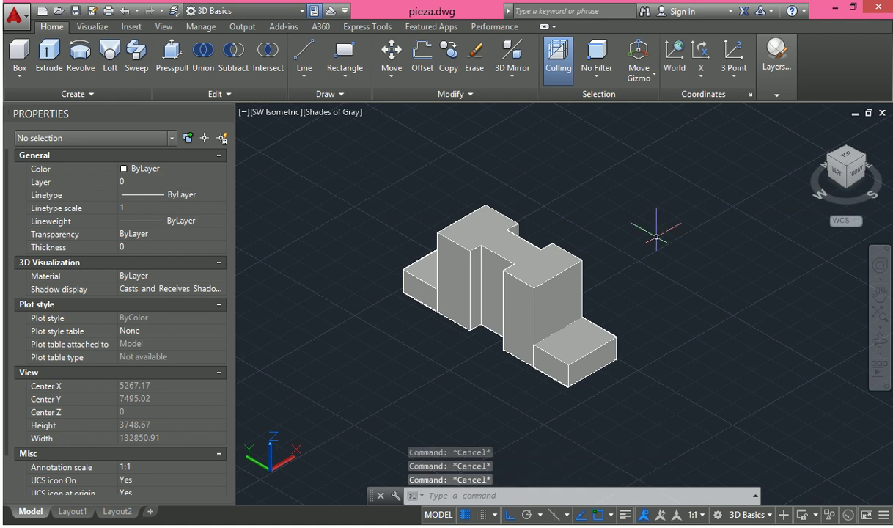
pyautogui.write('u')
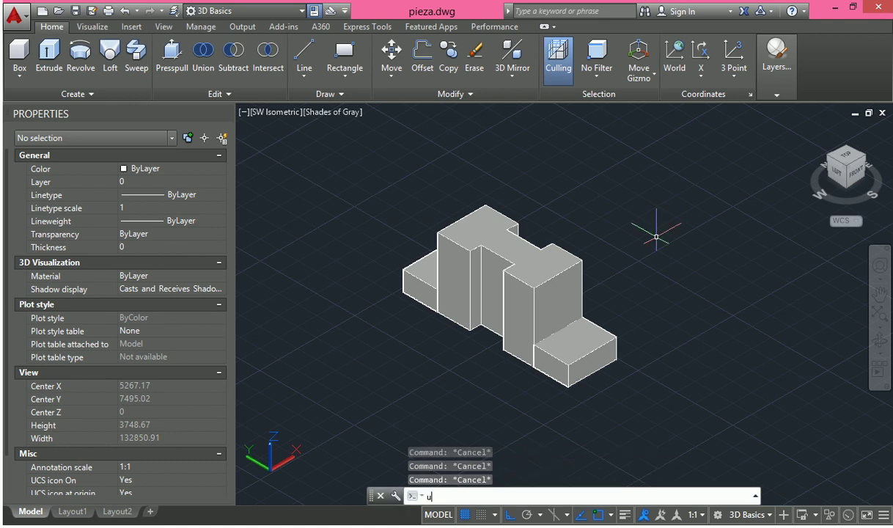
pyautogui.press('Escape')
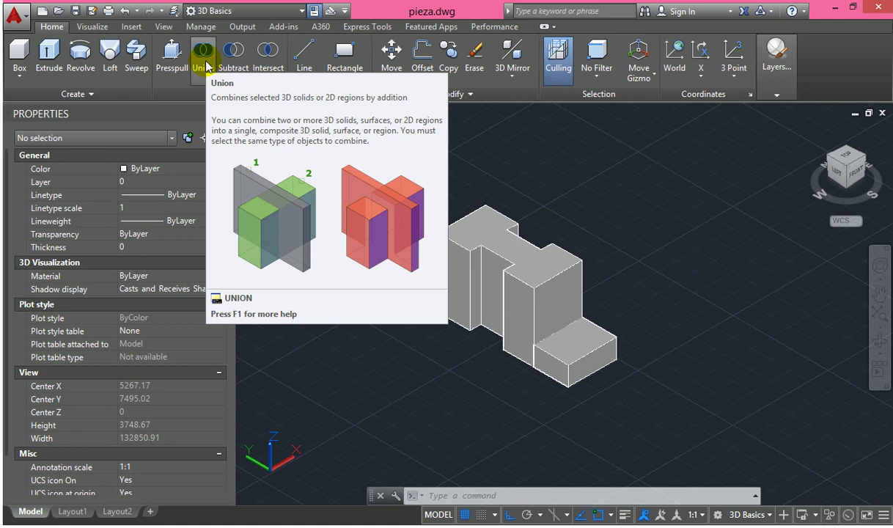
# Combine the central block and both low end blocks with Union, and select the result to check that it is one solid
pyautogui.click(205, 63)
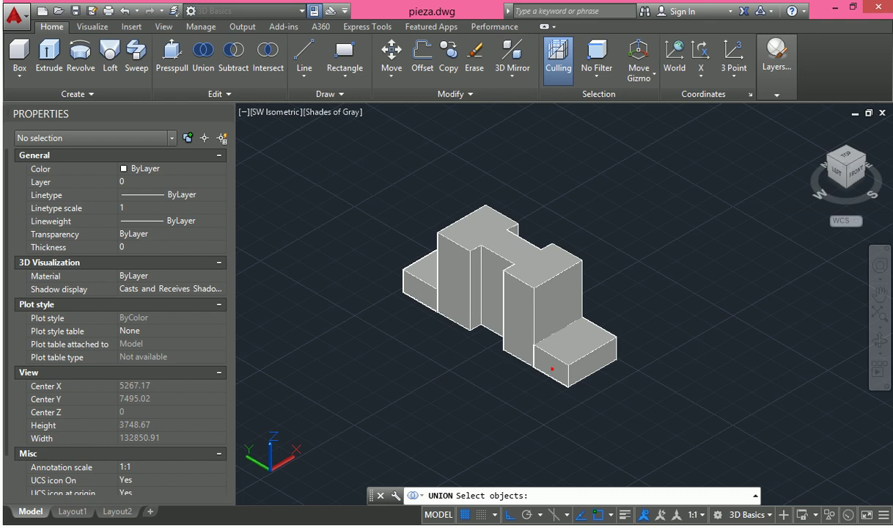
pyautogui.click(551, 371)
pyautogui.click(522, 301)
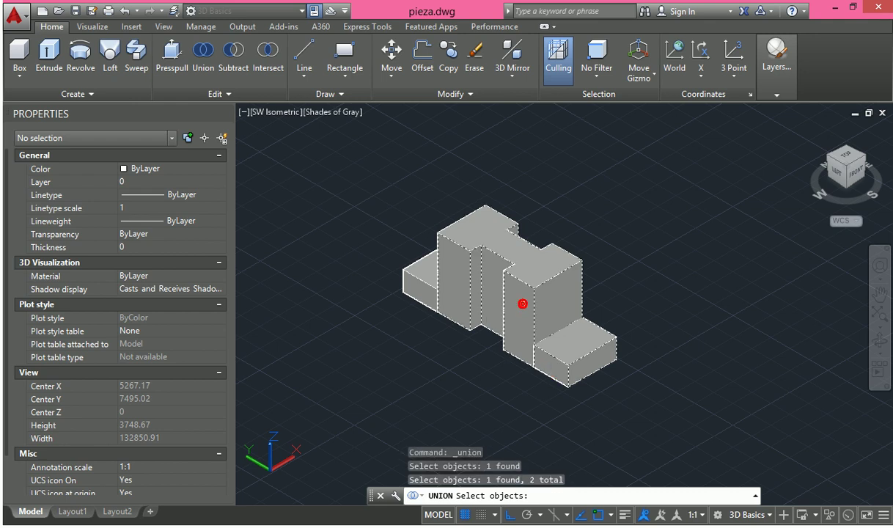
pyautogui.click(432, 296)
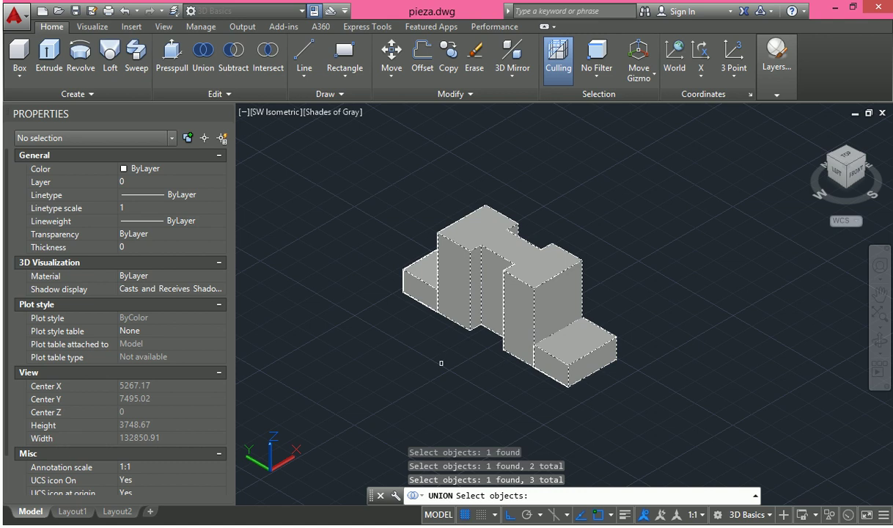
pyautogui.press('Return')
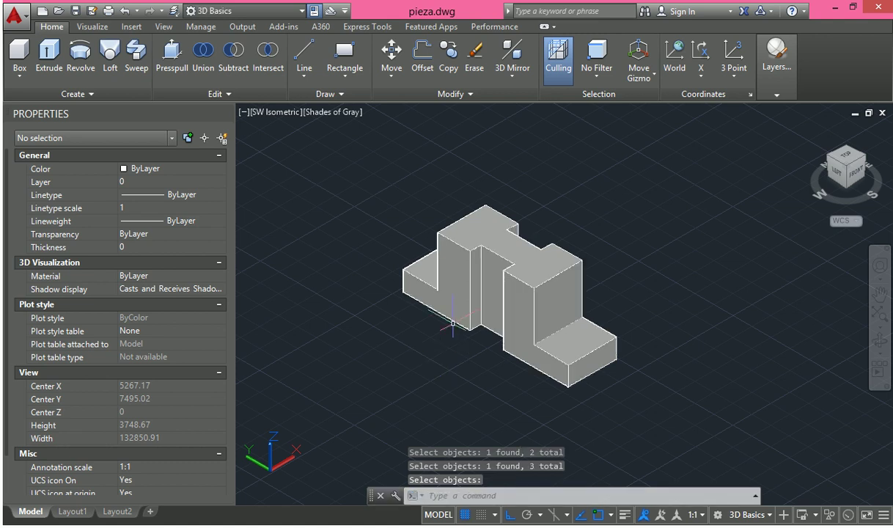
pyautogui.scroll(3, 453, 322)
pyautogui.scroll(-2, 453, 323)
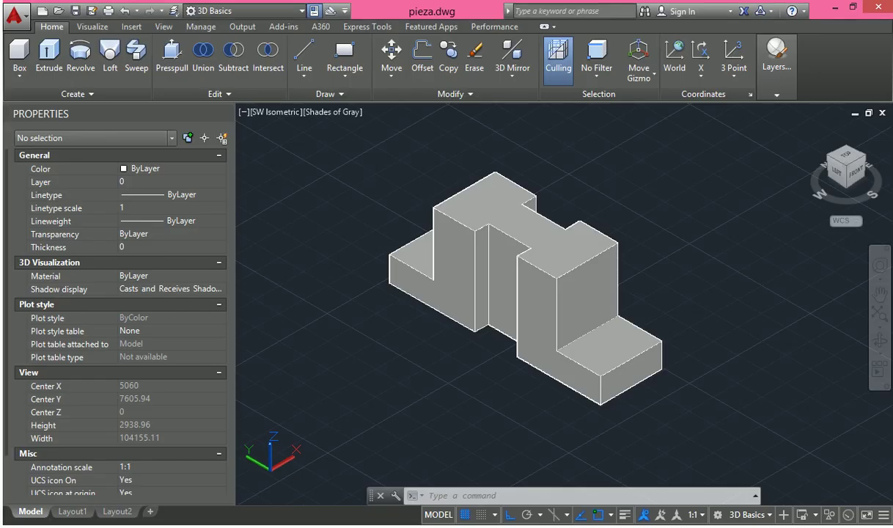
pyautogui.click(610, 272)
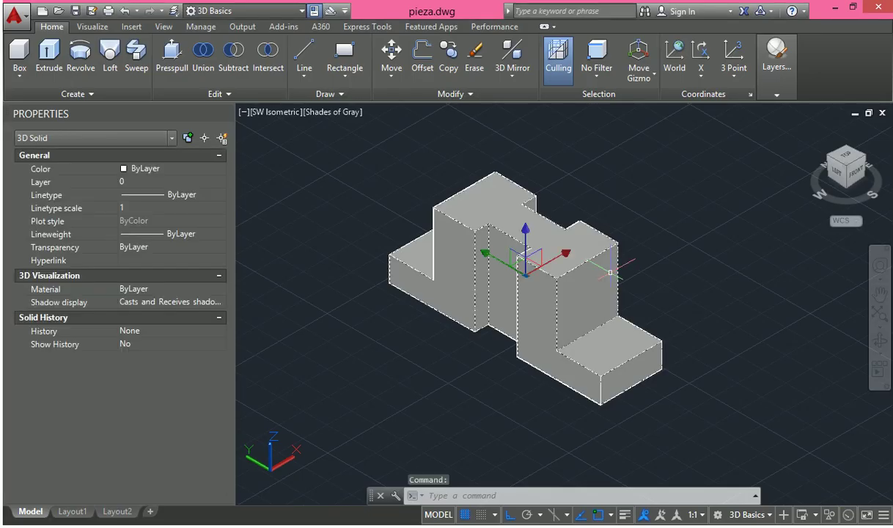
# Change the visual style of the united solid's view to Hidden
pyautogui.click(777, 94)
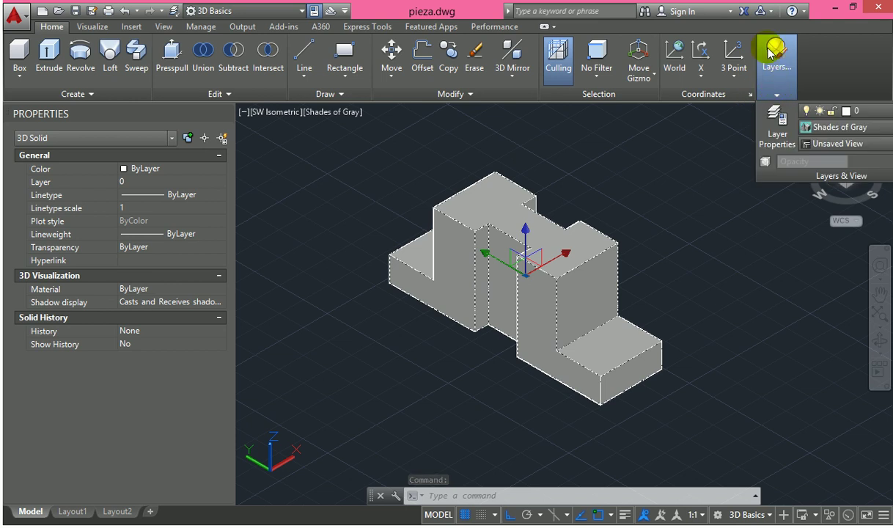
pyautogui.click(873, 128)
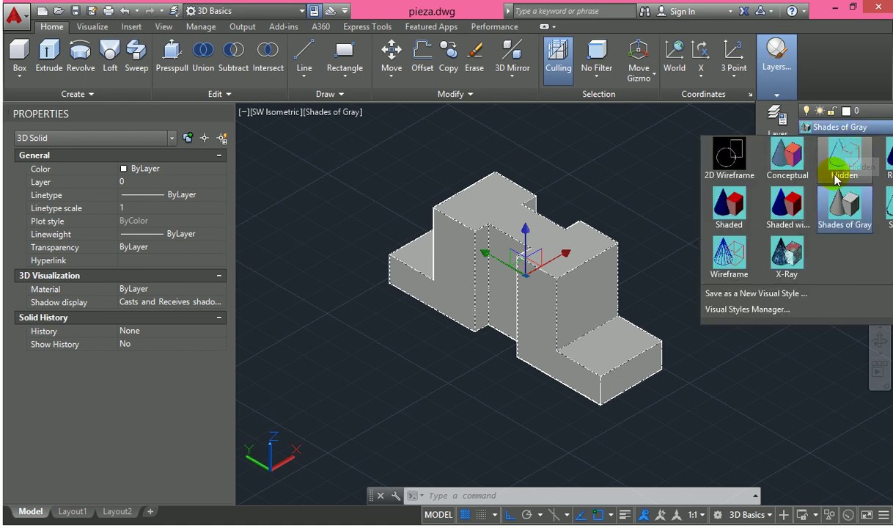
pyautogui.click(842, 148)
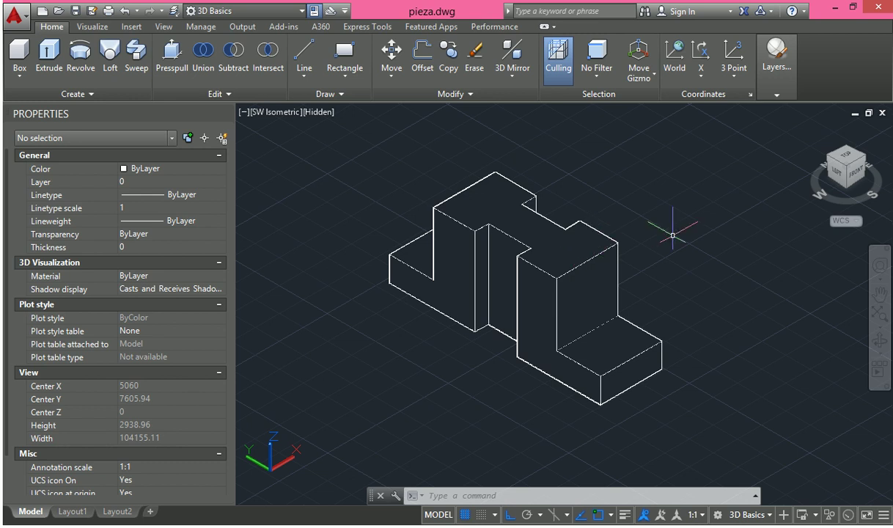
# Show the part in Top view with north pointing up, enlarged and centred in the model viewport
pyautogui.click(849, 160)
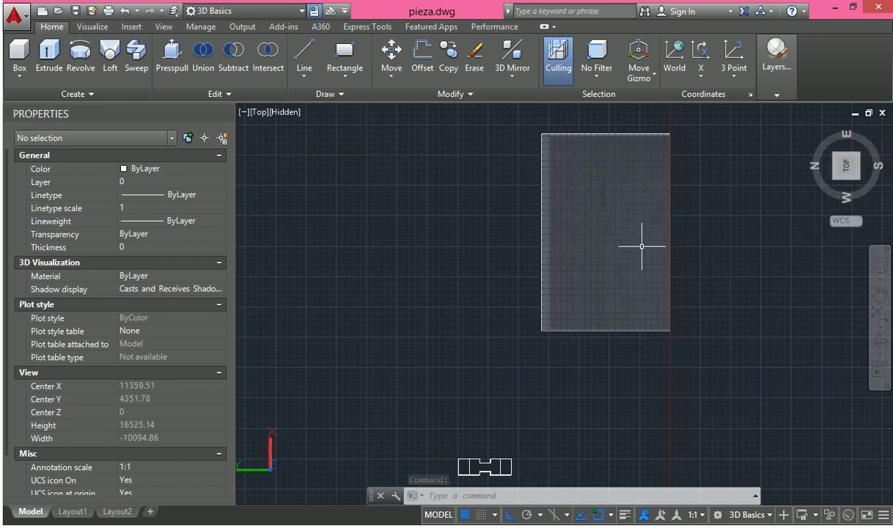
pyautogui.scroll(-1, 642, 247)
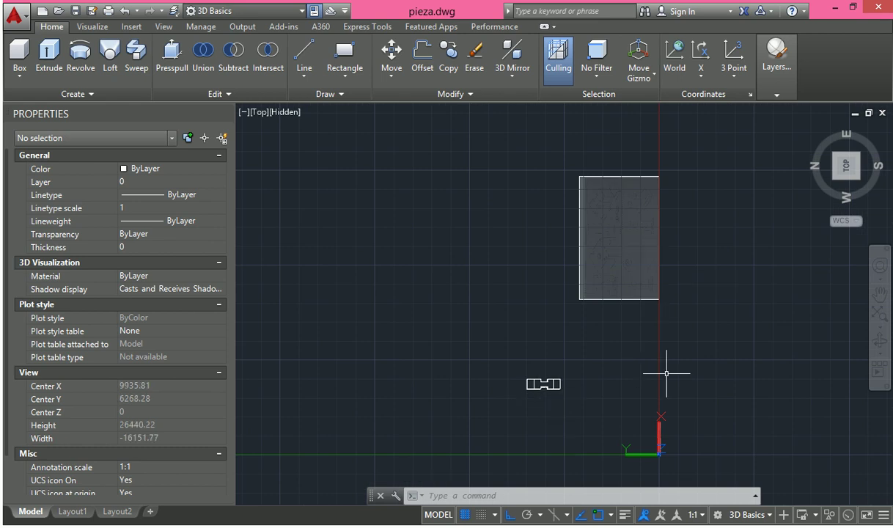
pyautogui.moveTo(872, 148)
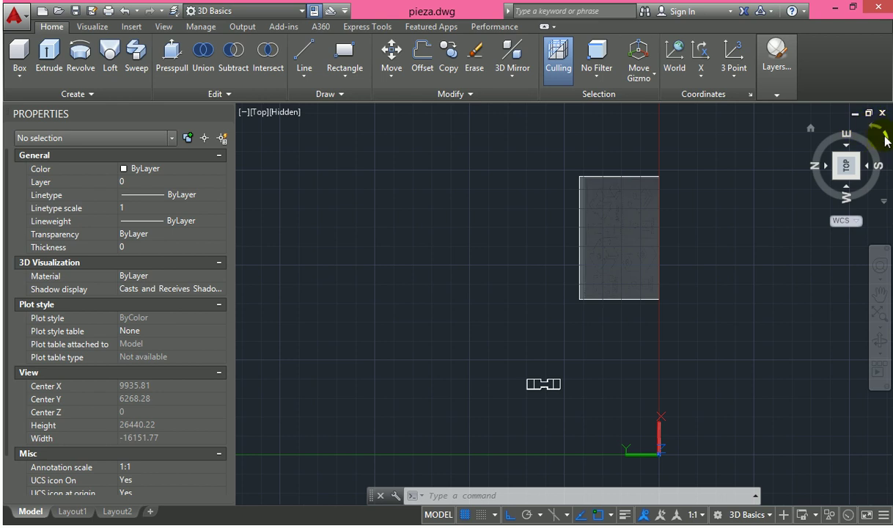
pyautogui.click(885, 138)
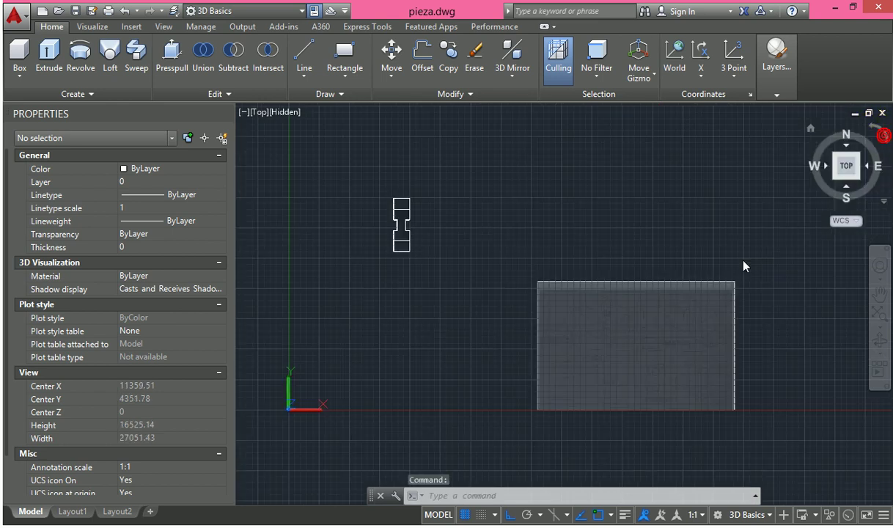
pyautogui.moveTo(501, 373); pyautogui.dragTo(539, 337, button='middle')
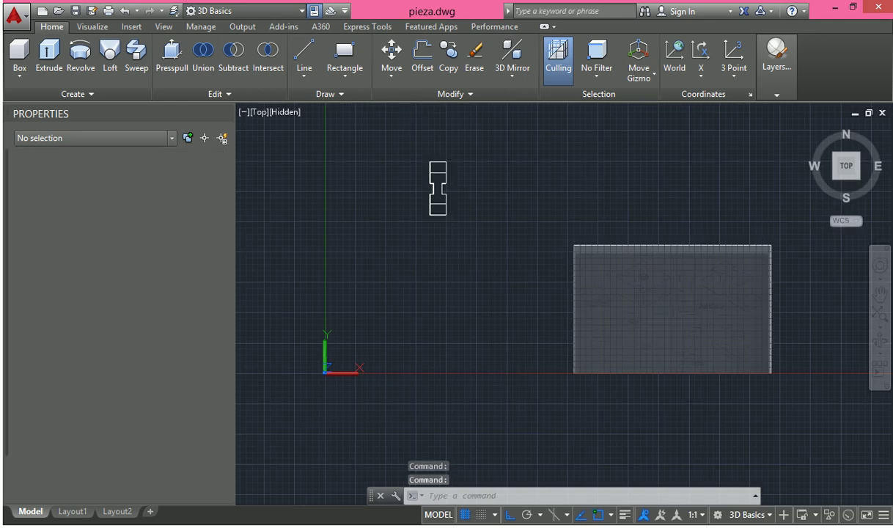
pyautogui.scroll(2, 443, 207)
pyautogui.scroll(5, 440, 201)
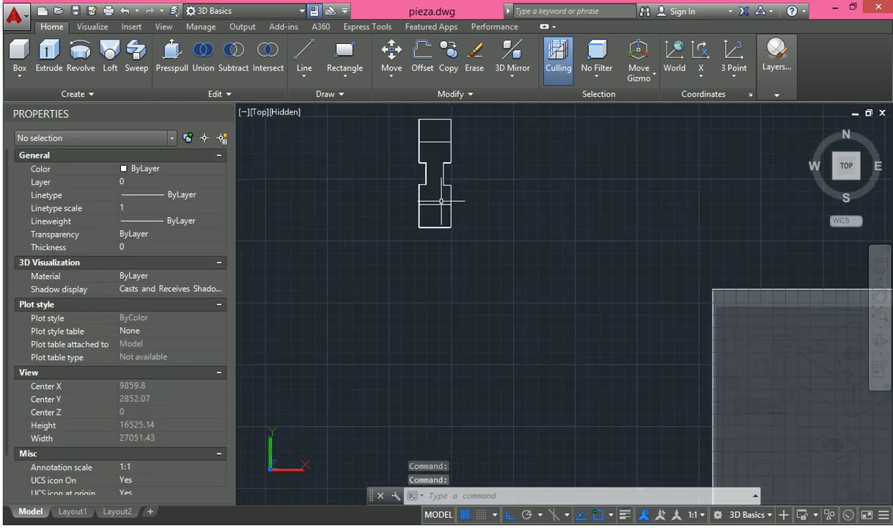
pyautogui.moveTo(441, 201)
pyautogui.mouseDown(button='middle')
pyautogui.moveTo(474, 341)
pyautogui.moveTo(465, 312)
pyautogui.moveTo(551, 344)
pyautogui.moveTo(494, 368)
pyautogui.mouseUp(button='middle')
pyautogui.click(476, 354)
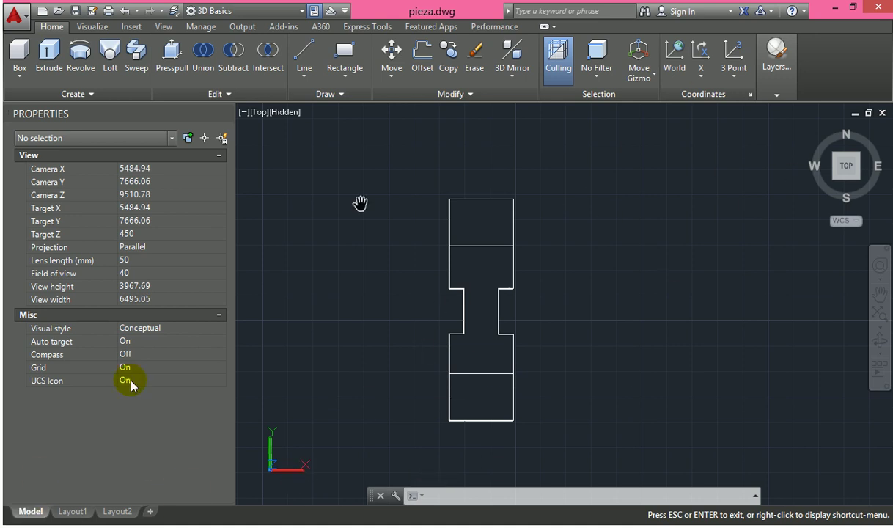
pyautogui.moveTo(70, 518)
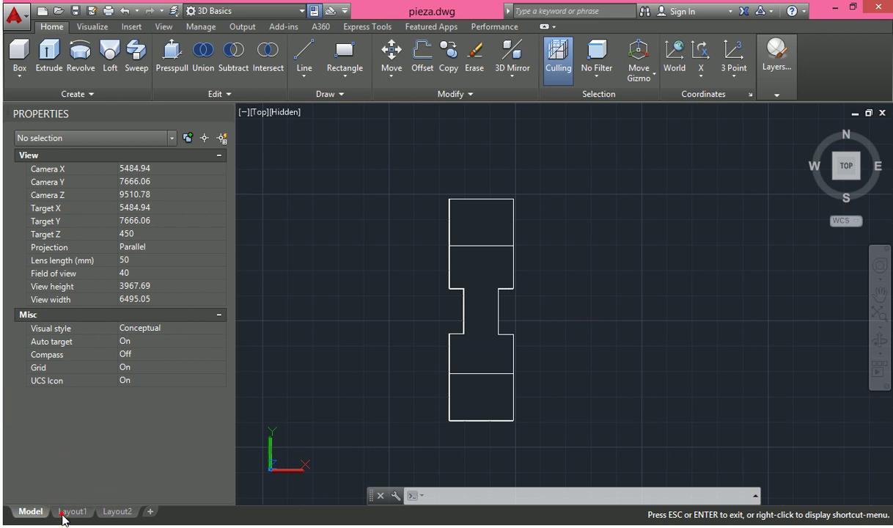
pyautogui.moveTo(295, 423); pyautogui.dragTo(311, 374)
pyautogui.press('Escape')
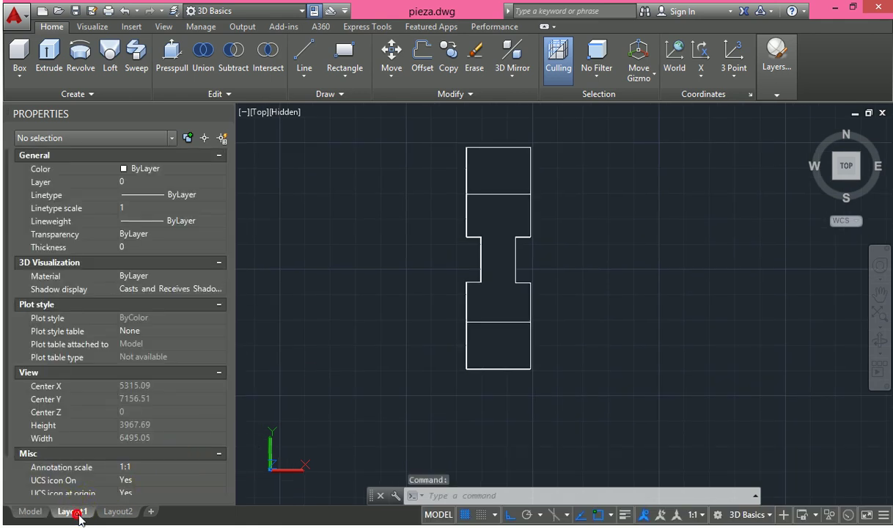
# Switch the drawing to Layout1 and save the file
pyautogui.click(73, 511)
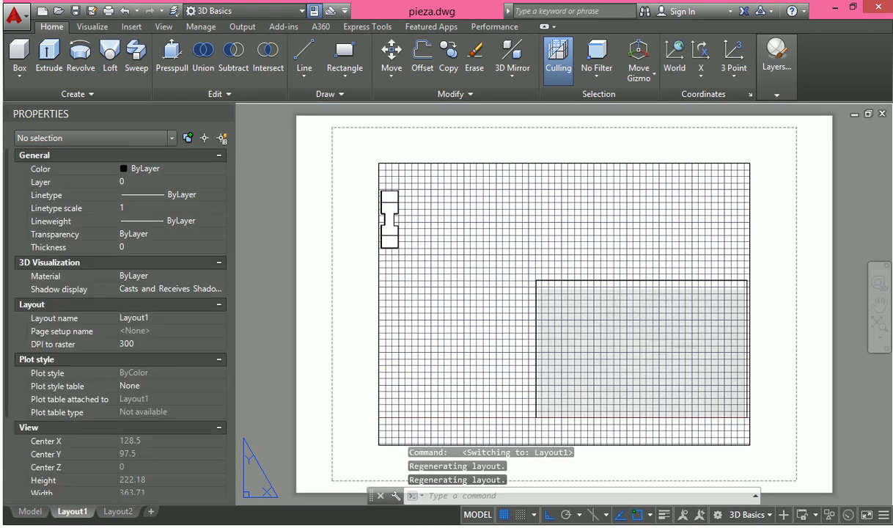
pyautogui.moveTo(440, 317); pyautogui.dragTo(446, 274, button='middle')
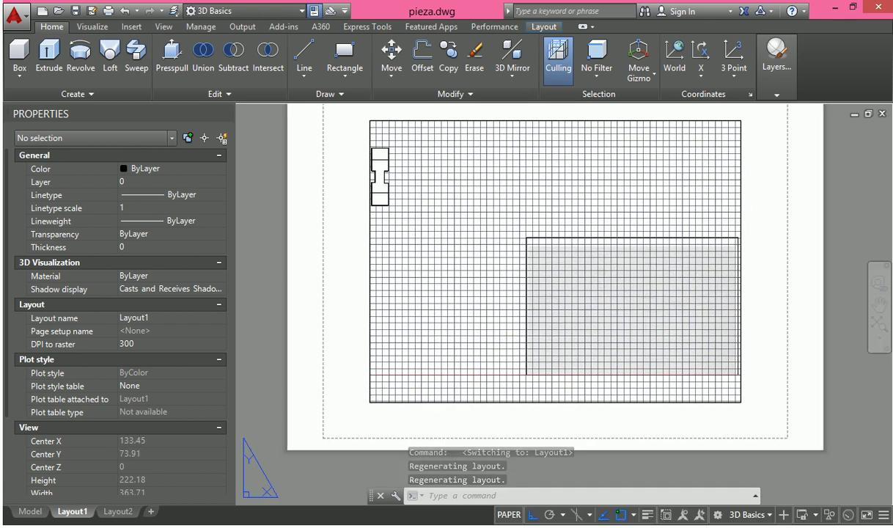
pyautogui.hotkey('ctrl', 's')
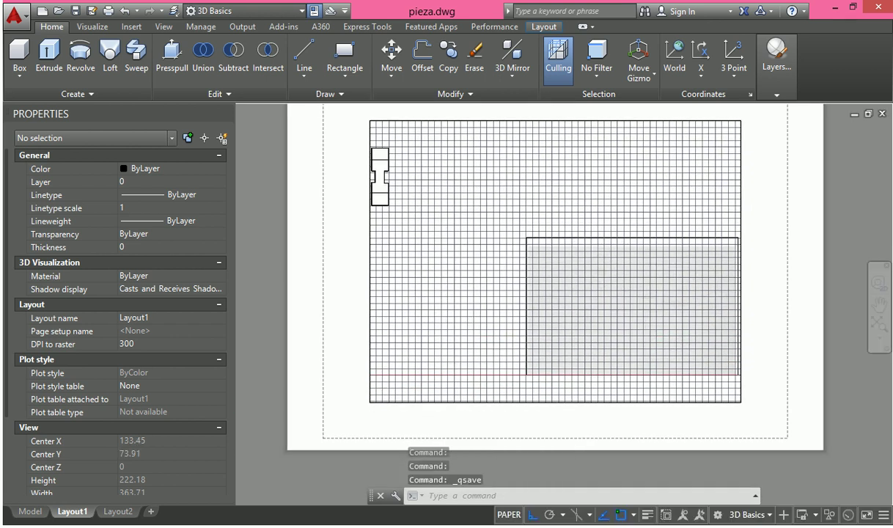
pyautogui.scroll(-2, 591, 242)
pyautogui.click(636, 232)
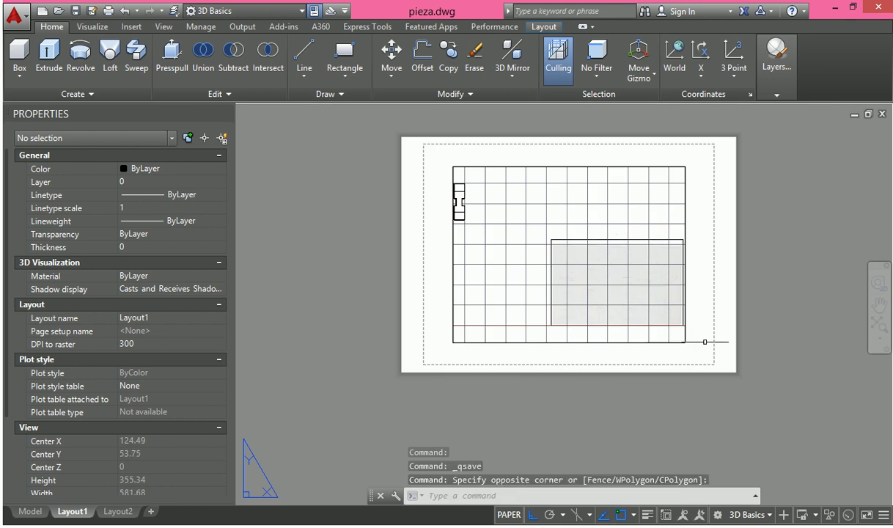
pyautogui.click(644, 306)
pyautogui.press('Escape')
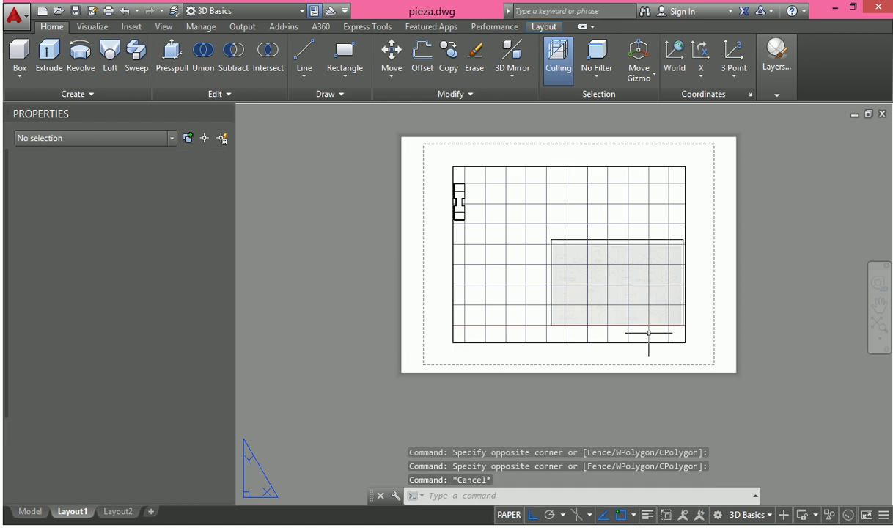
pyautogui.press('Escape')
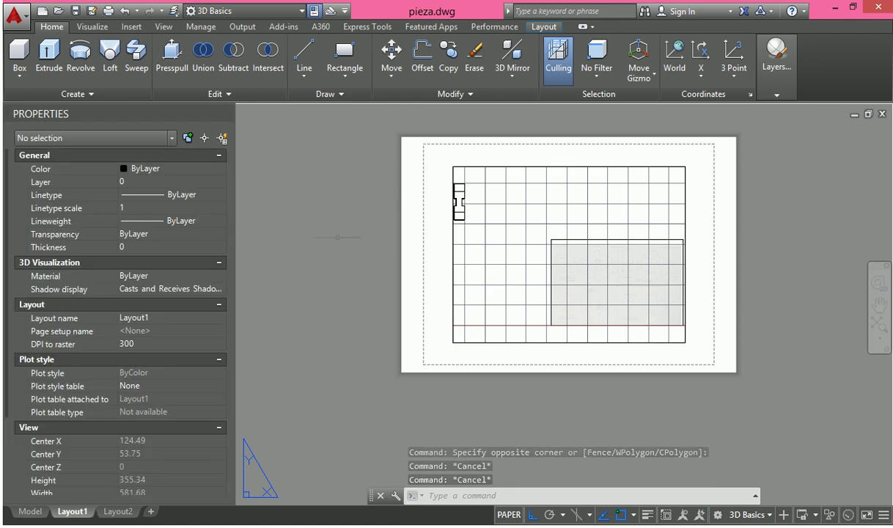
# Open Layout1's page setup for modification and assign DWG To PDF.pc3 as its plotter
pyautogui.rightClick(81, 515)
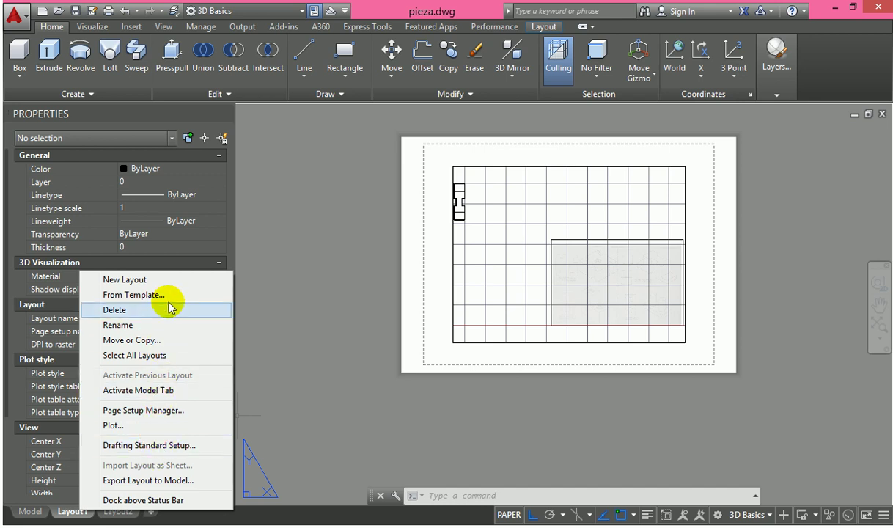
pyautogui.click(187, 415)
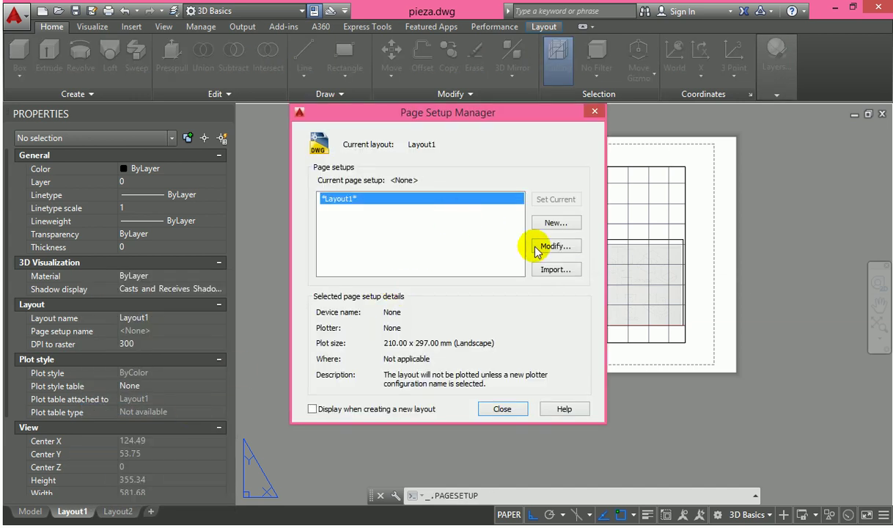
pyautogui.click(541, 248)
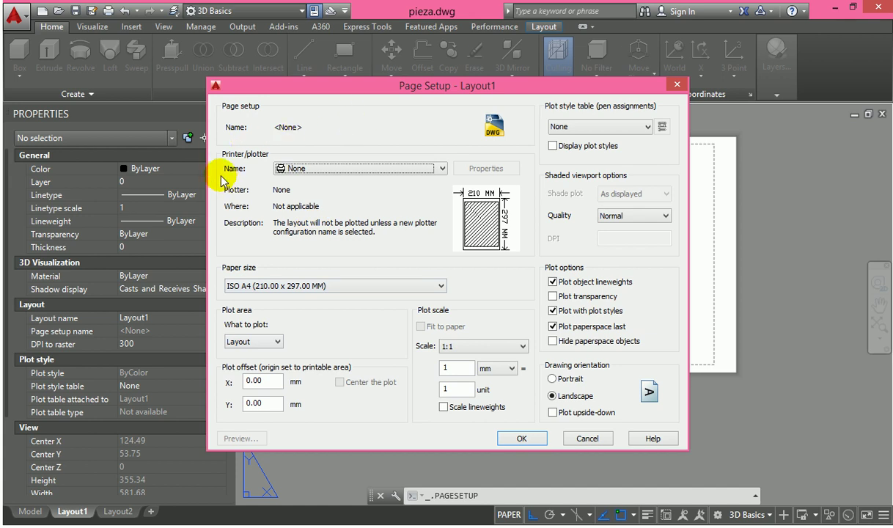
pyautogui.click(308, 174)
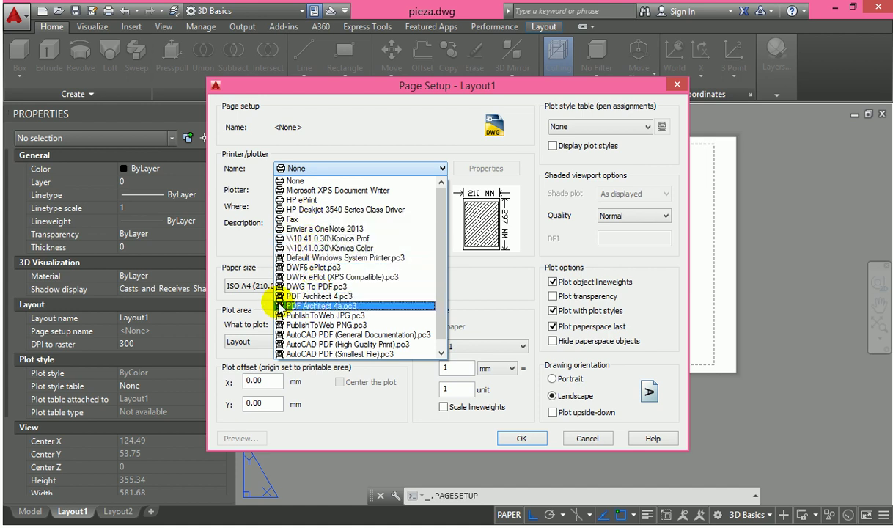
pyautogui.click(333, 287)
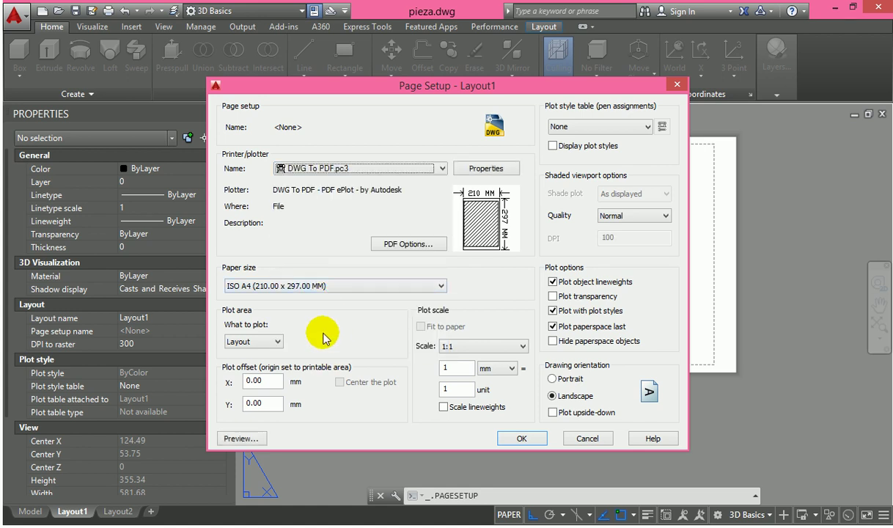
# Set Layout1's paper size to ANSI A (8.50 x 11.00 Inches) and accept the page setup
pyautogui.click(288, 290)
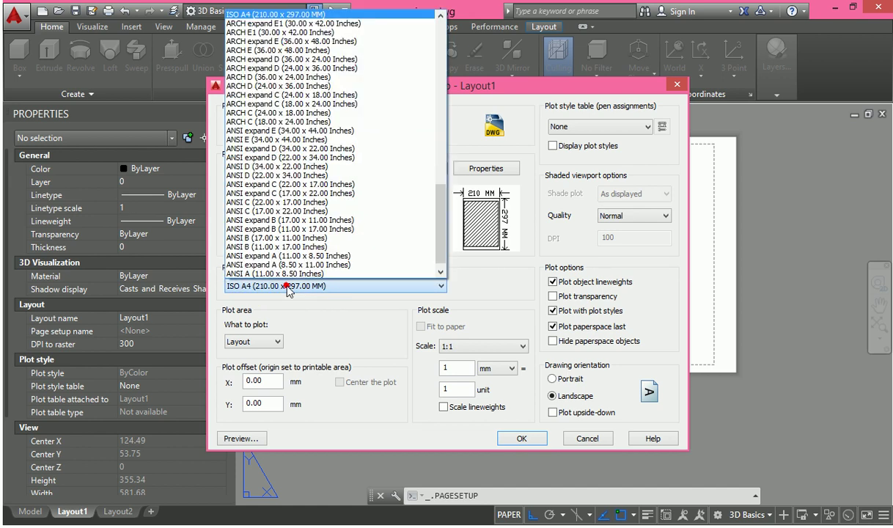
pyautogui.scroll(-1, 440, 235)
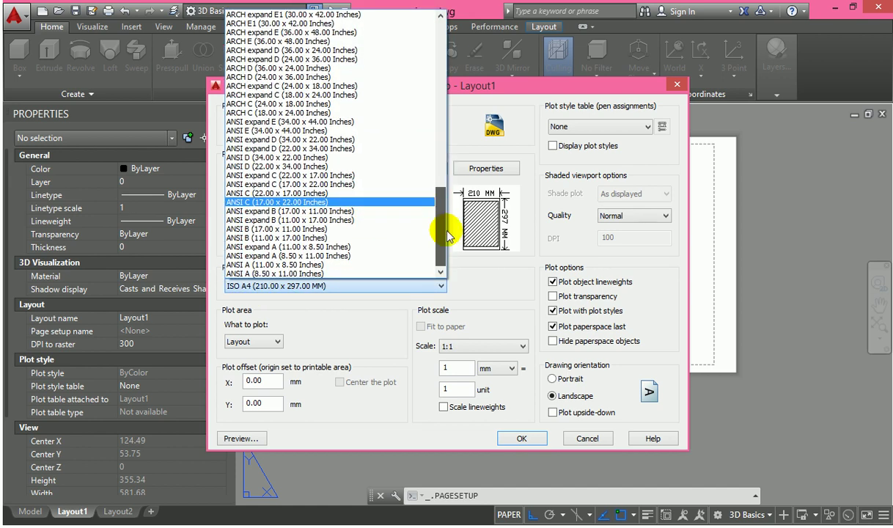
pyautogui.scroll(8, 434, 220)
pyautogui.scroll(-8, 385, 198)
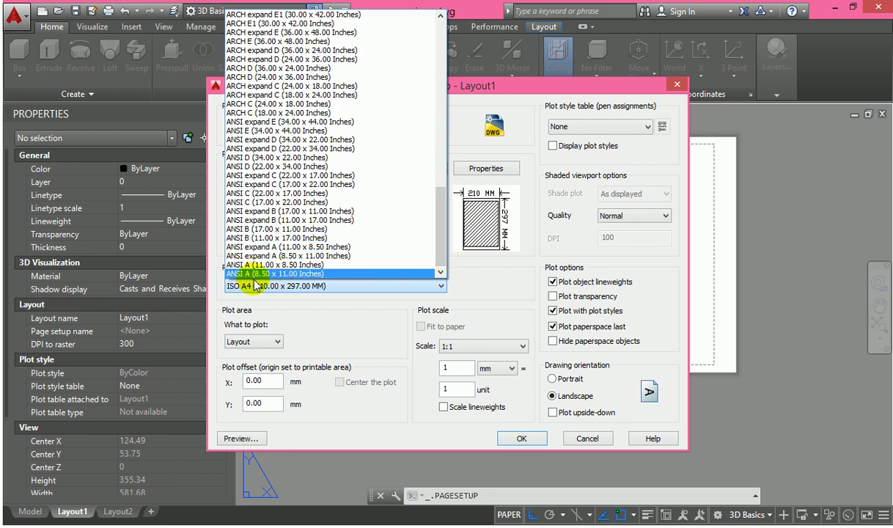
pyautogui.click(313, 275)
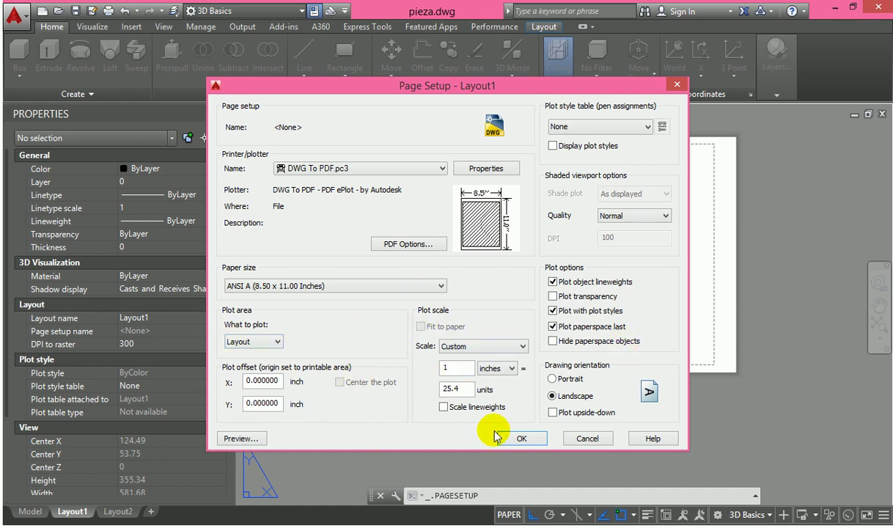
pyautogui.click(520, 439)
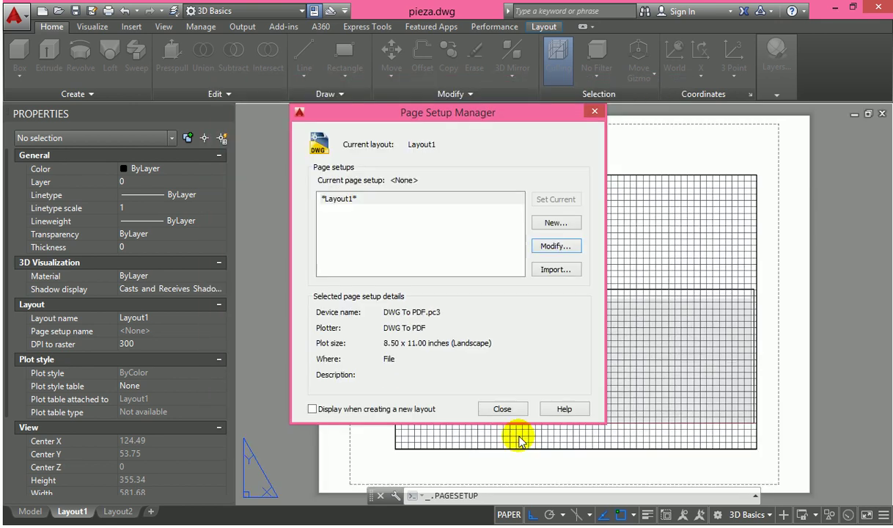
pyautogui.click(503, 409)
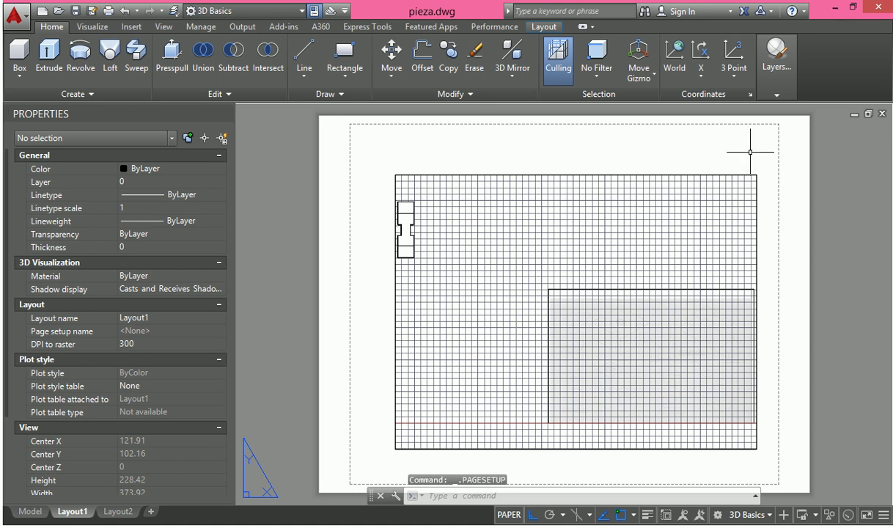
# Delete the existing viewport from the Layout1 sheet
pyautogui.click(783, 152)
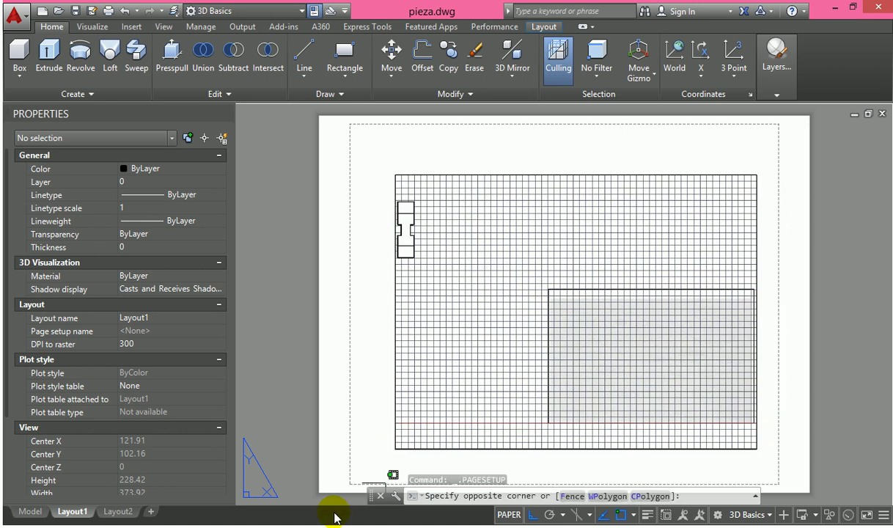
pyautogui.click(320, 486)
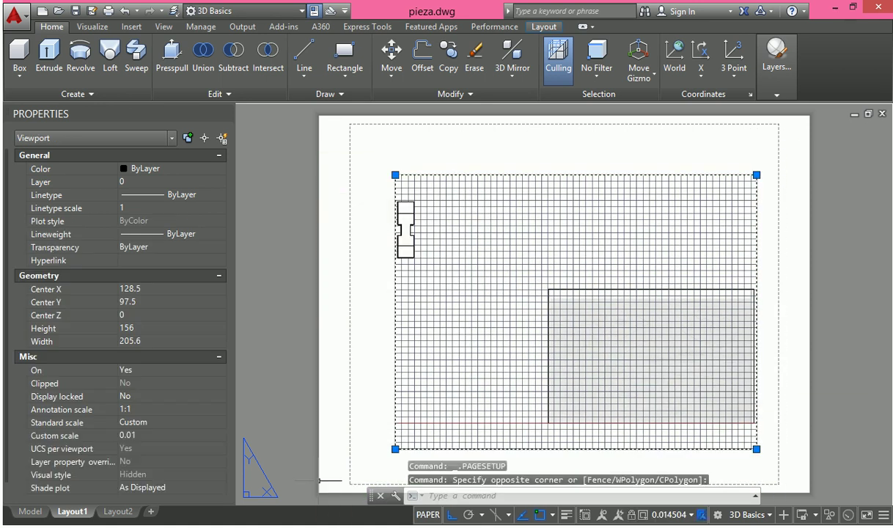
pyautogui.press('Delete')
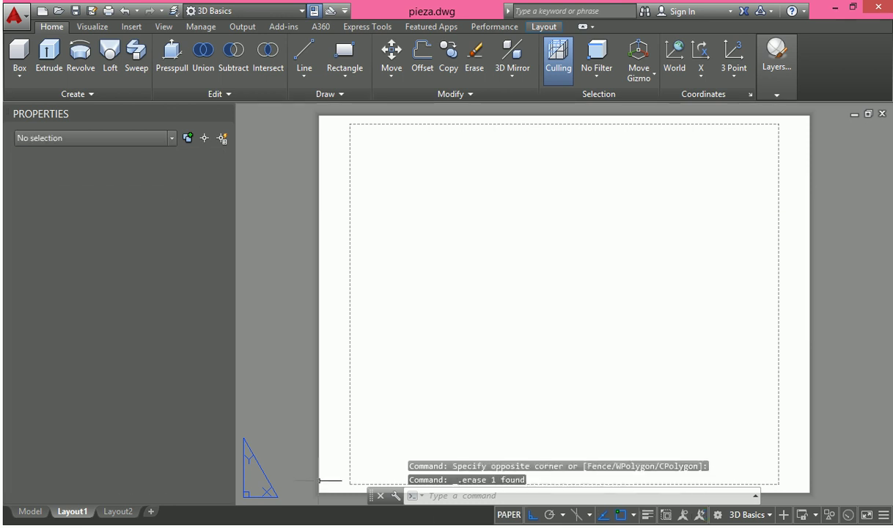
pyautogui.middleClick(466, 399)
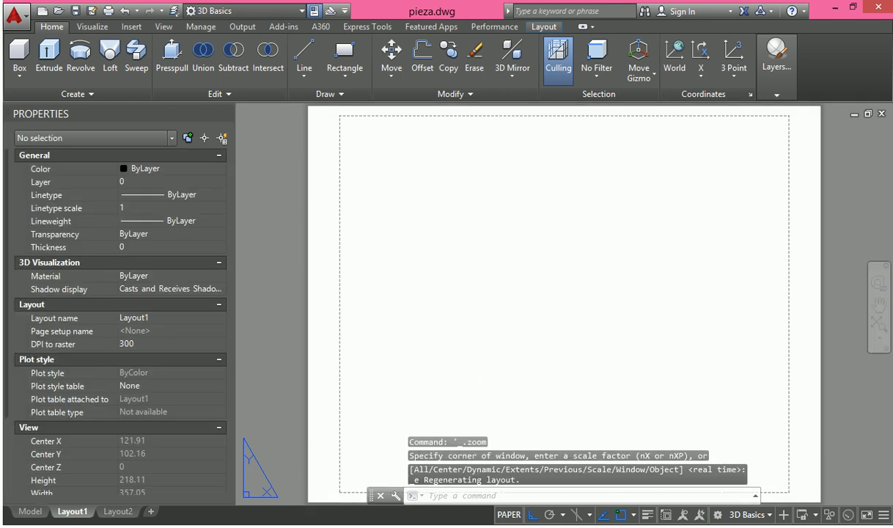
pyautogui.scroll(-2, 440, 379)
pyautogui.moveTo(439, 380); pyautogui.dragTo(396, 325, button='middle')
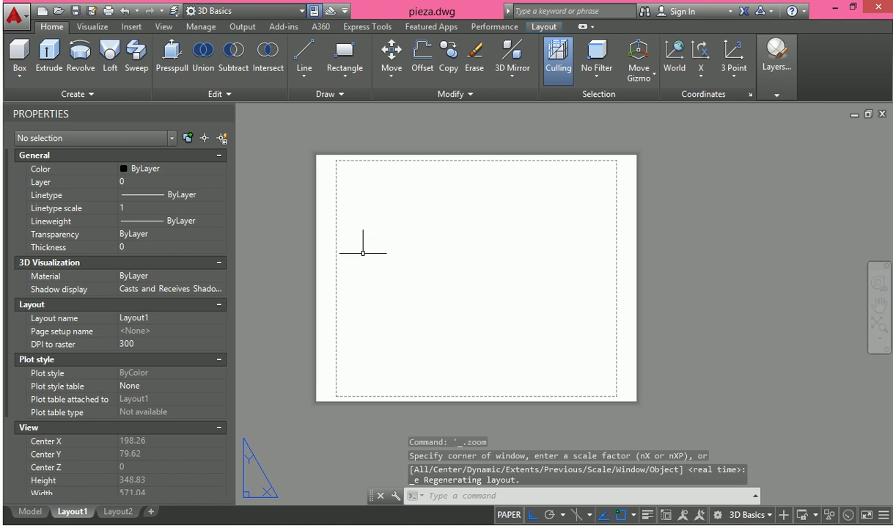
pyautogui.click(335, 160)
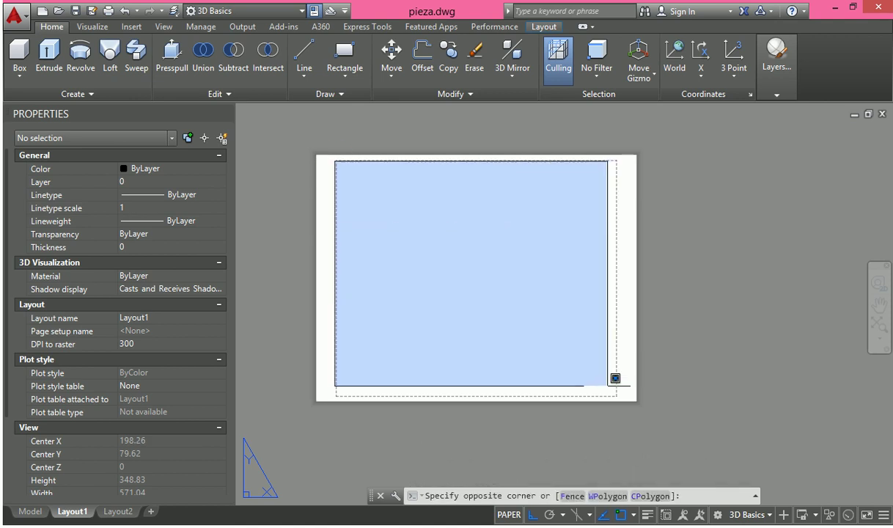
pyautogui.click(618, 396)
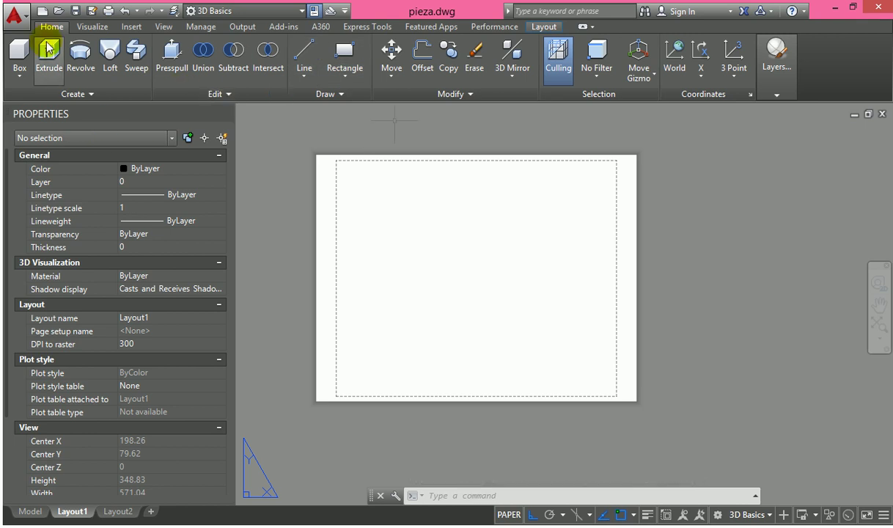
pyautogui.click(773, 54)
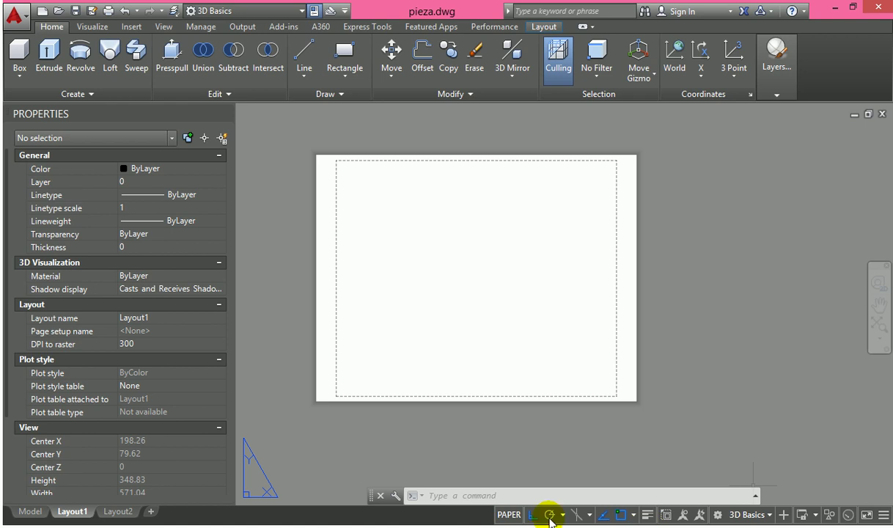
# Change the workspace to Drafting & Annotation and close the Design Feed palette
pyautogui.click(764, 516)
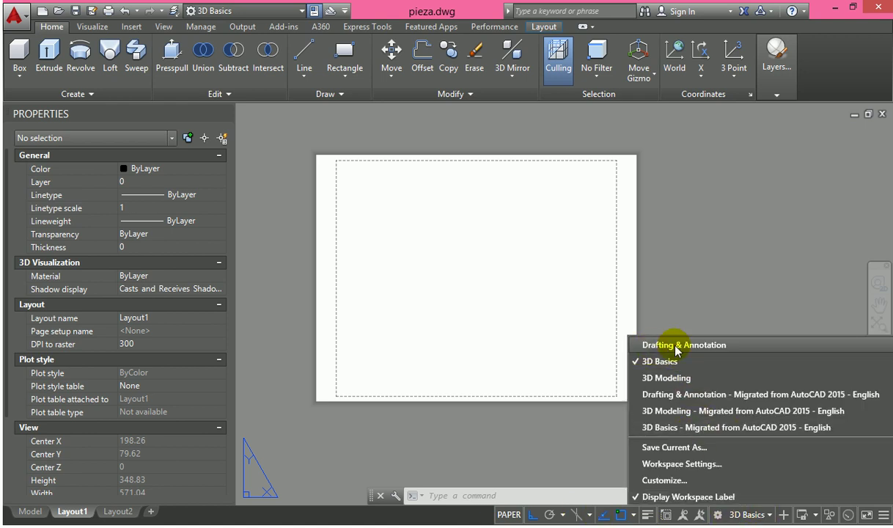
pyautogui.click(715, 345)
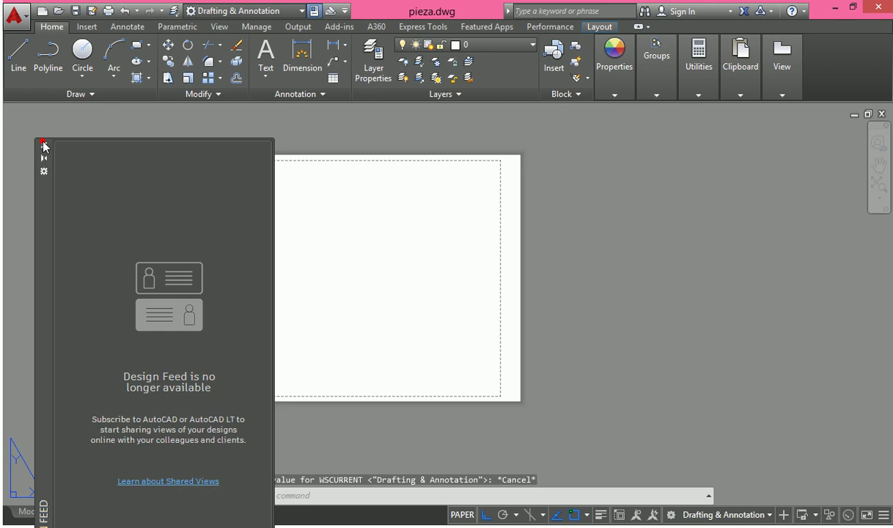
pyautogui.click(43, 145)
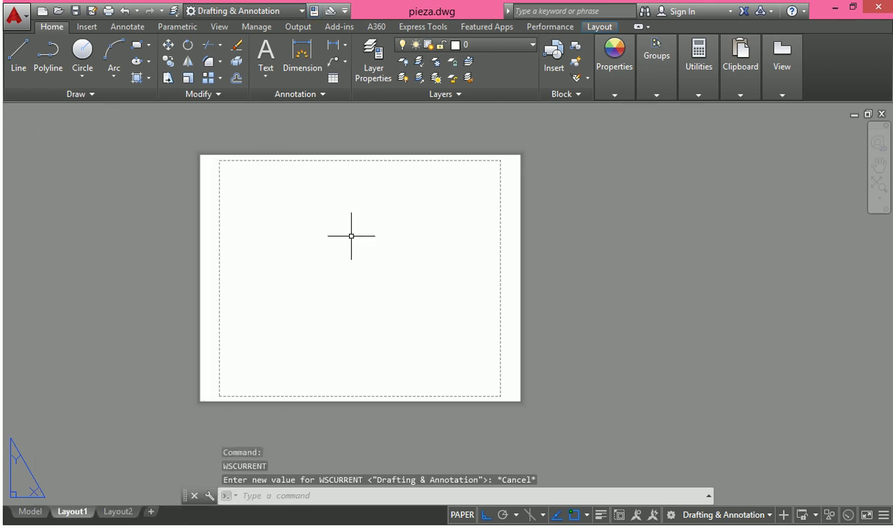
# Draw a border rectangle on the sheet just inside the dashed printable area, from its upper-left to its lower-right corner
pyautogui.moveTo(352, 250); pyautogui.dragTo(352, 251, button='middle')
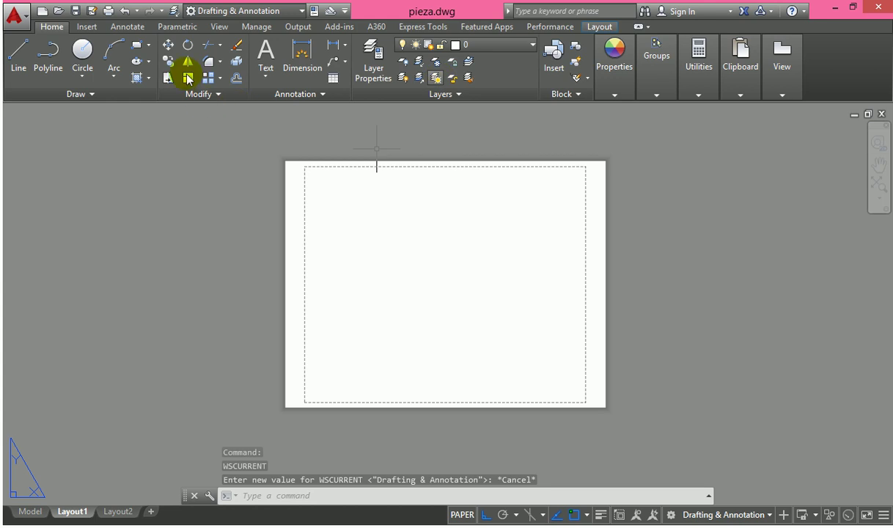
pyautogui.click(136, 44)
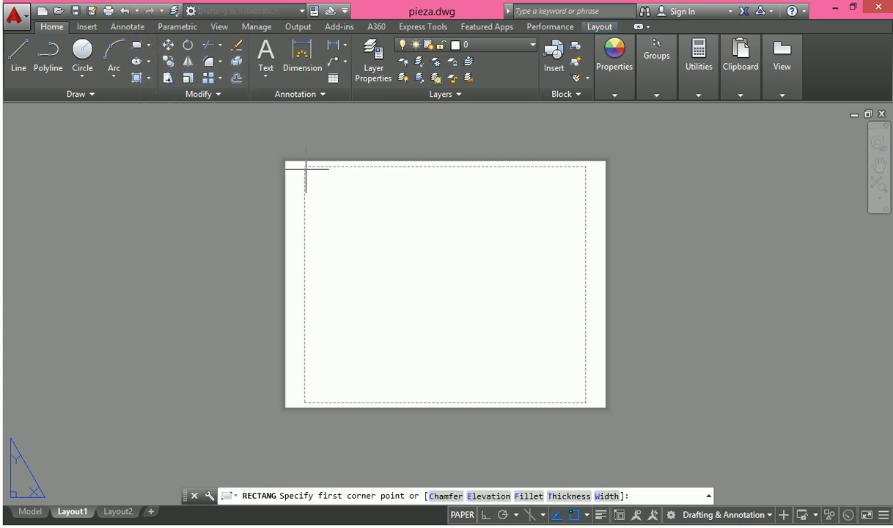
pyautogui.click(306, 170)
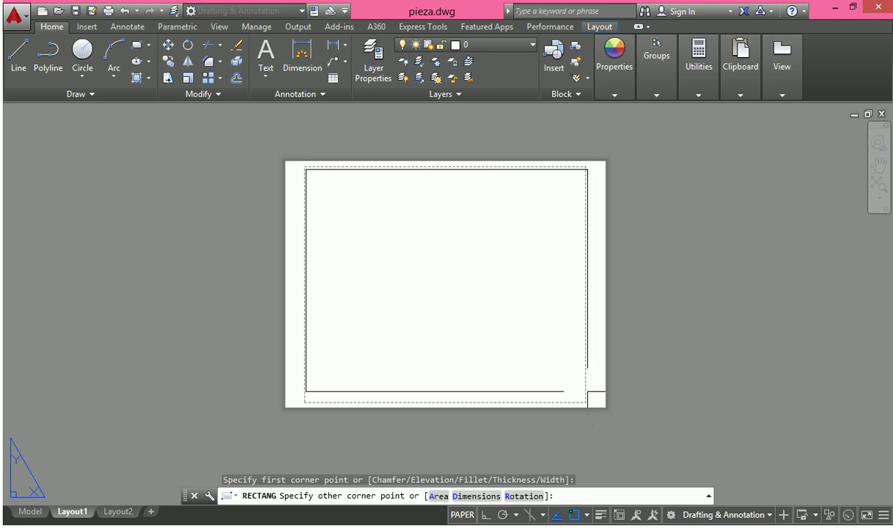
pyautogui.click(585, 401)
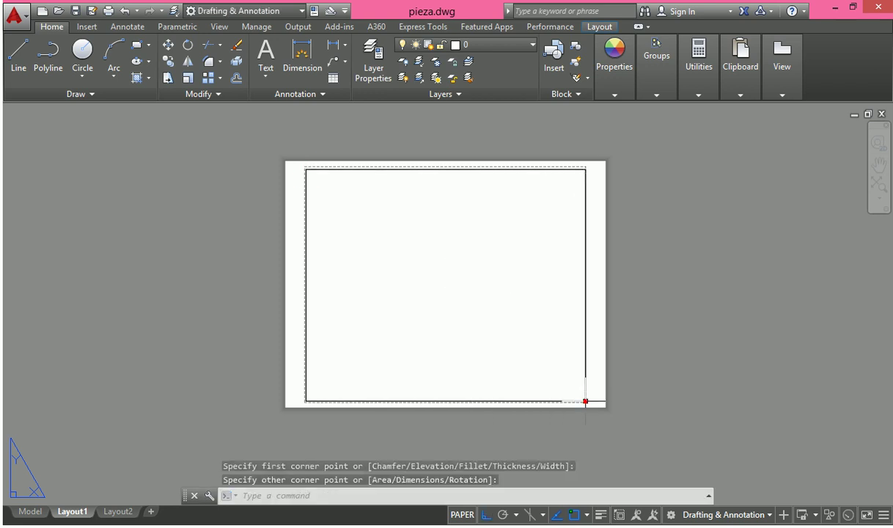
# Draw a second rectangle across the border's full width, from about mid-height on its left edge to its lower-right corner
pyautogui.write('rec')
pyautogui.press('Return')
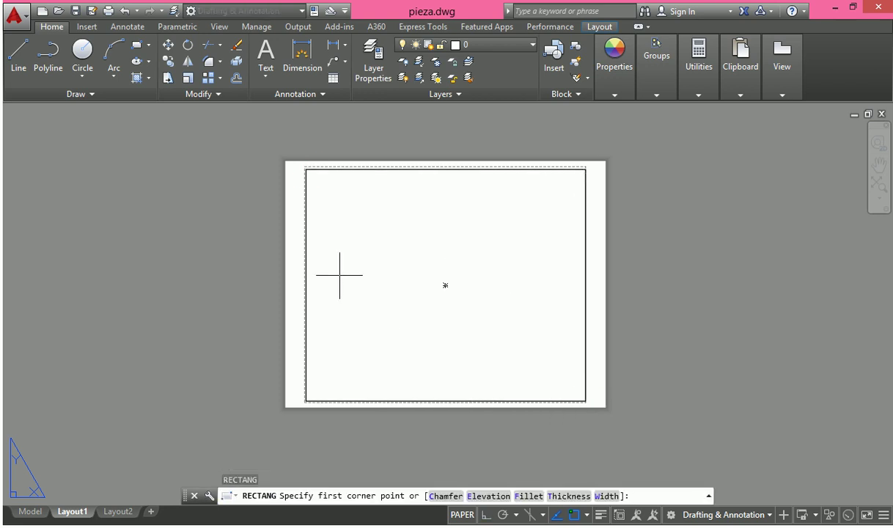
pyautogui.click(306, 278)
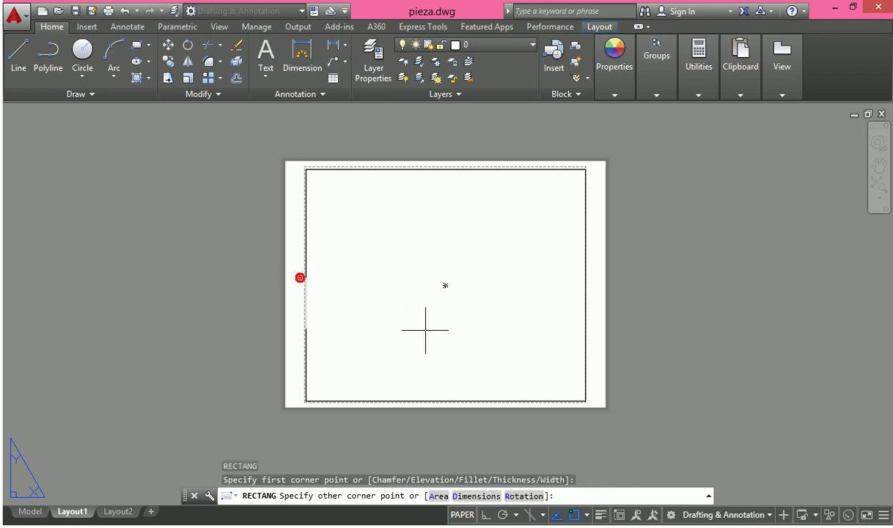
pyautogui.click(585, 402)
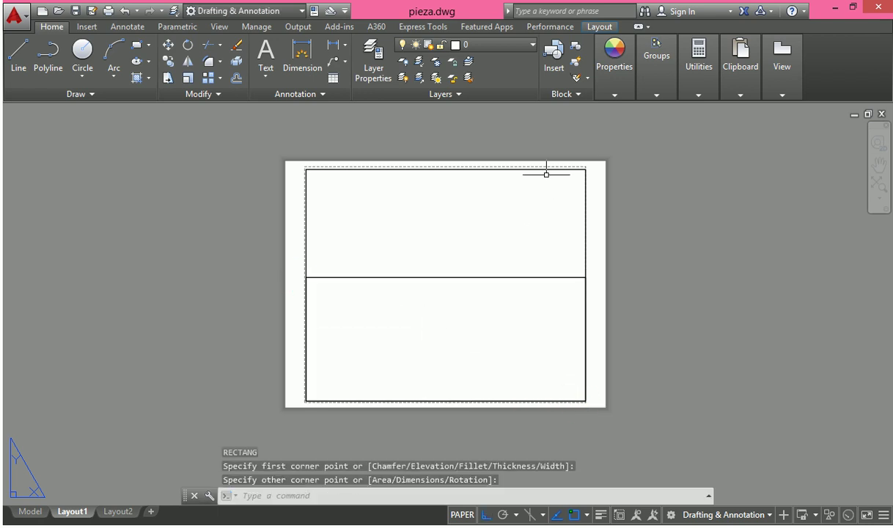
# Draw a third rectangle from the border's upper-right corner to the midpoint of its bottom edge, dividing the sheet into four quadrants
pyautogui.press('Return')
pyautogui.click(585, 169)
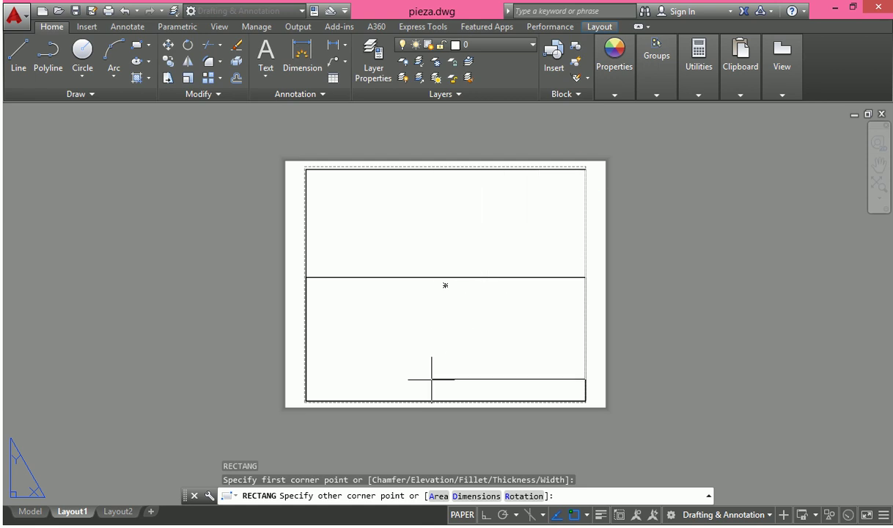
pyautogui.click(446, 401)
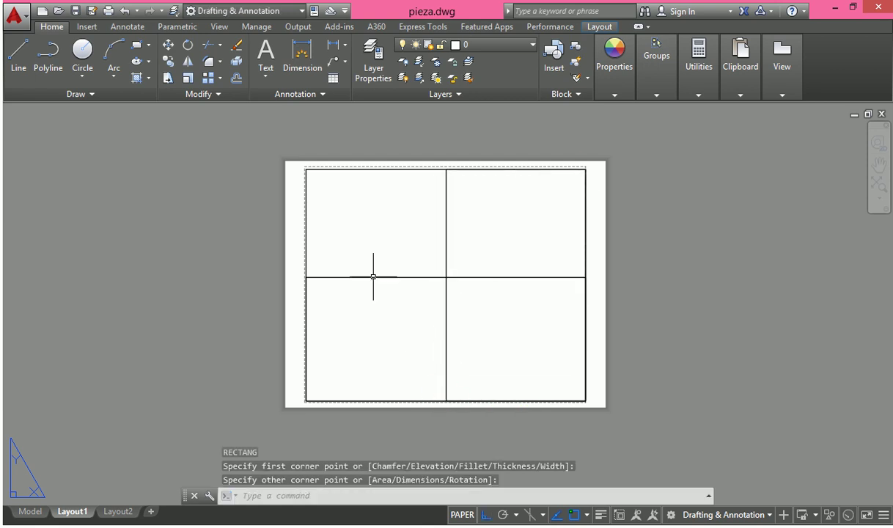
# Set the global width of all three sheet rectangles to 0.1 in their properties
pyautogui.moveTo(396, 274); pyautogui.dragTo(379, 273, button='middle')
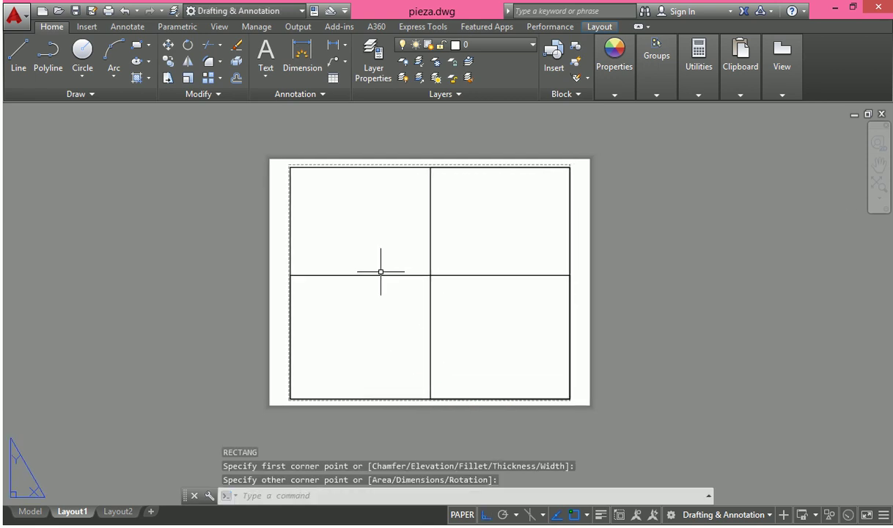
pyautogui.click(450, 238)
pyautogui.click(368, 335)
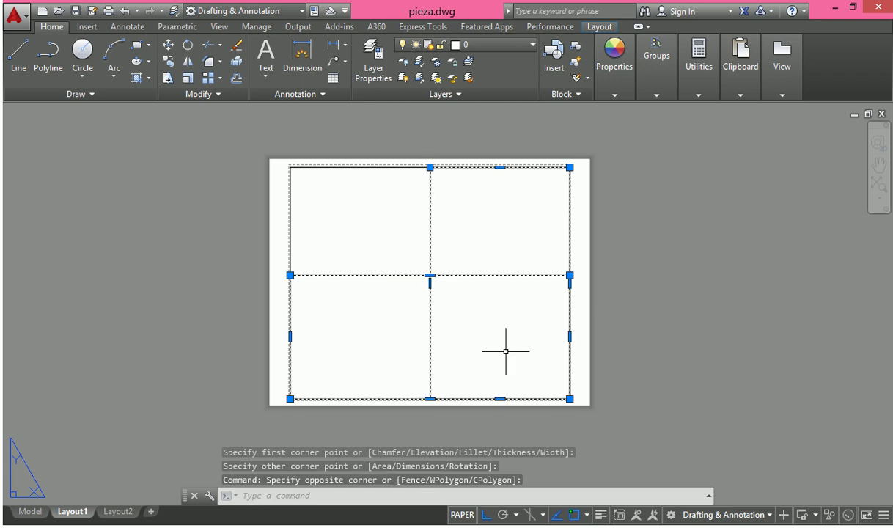
pyautogui.click(626, 435)
pyautogui.click(262, 153)
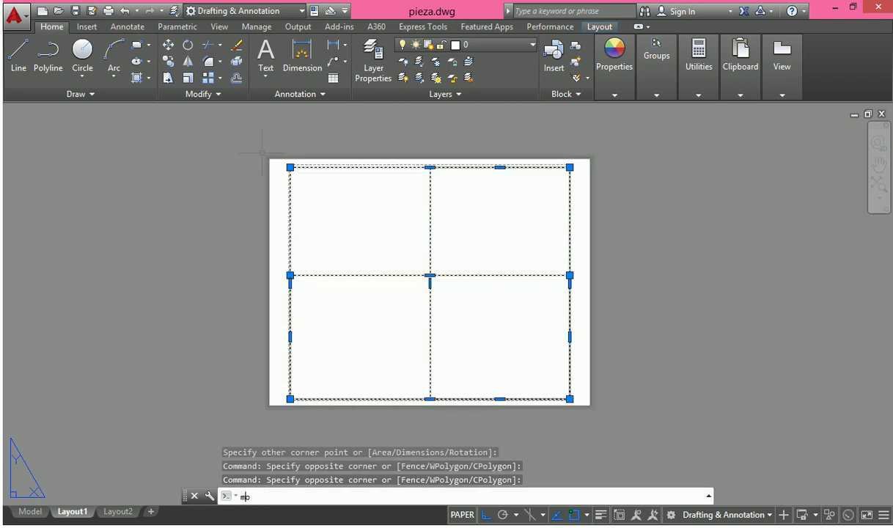
pyautogui.write('o')
pyautogui.press('Return')
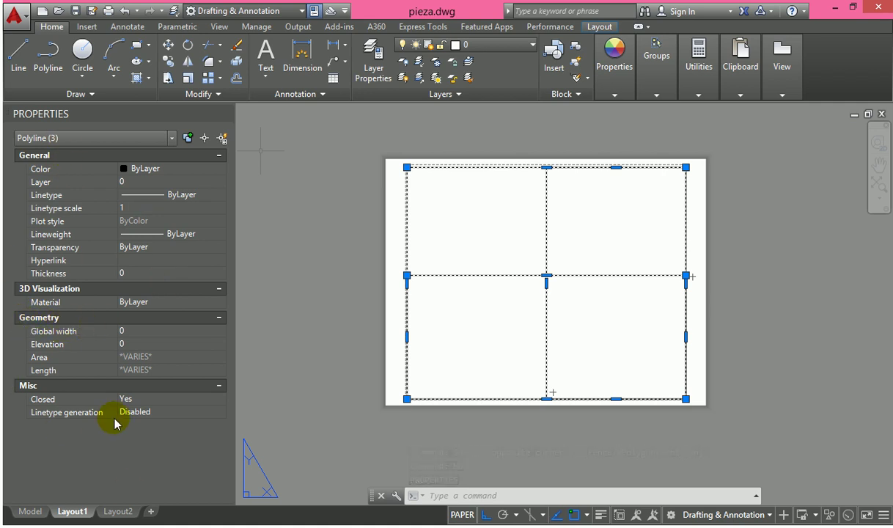
pyautogui.click(129, 331)
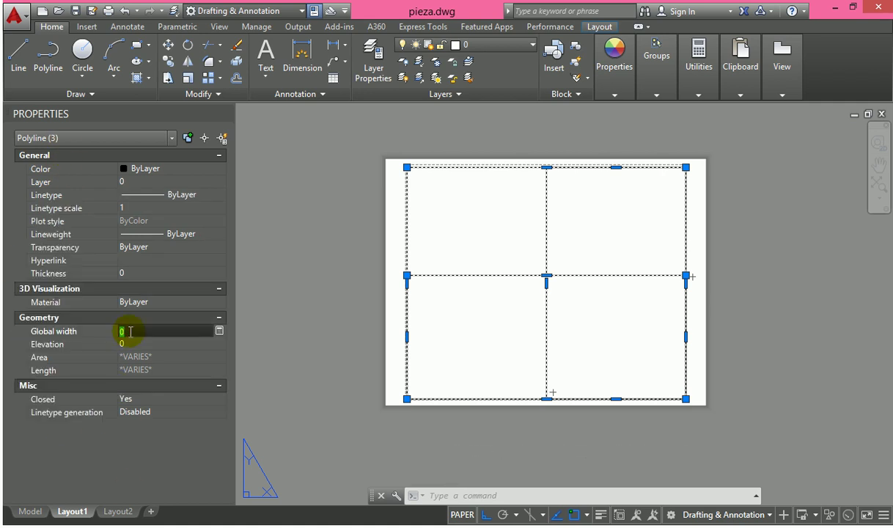
pyautogui.write('.1')
pyautogui.press('Return')
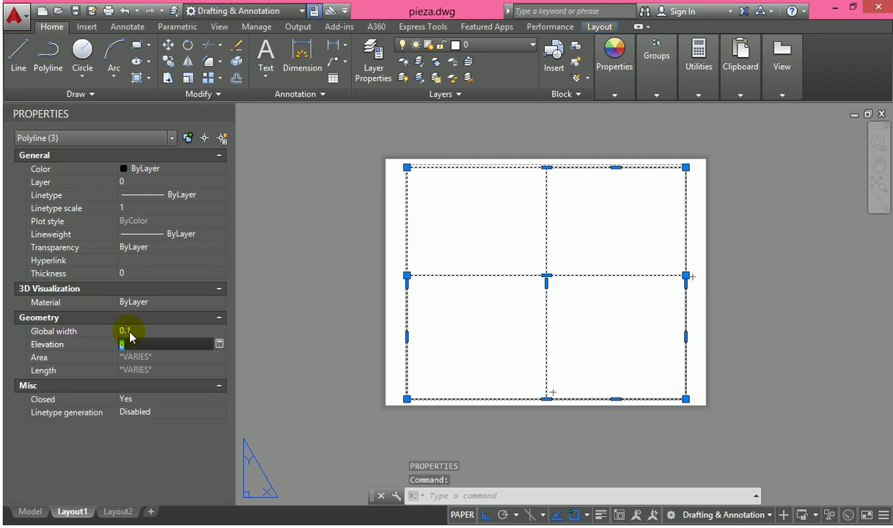
# Set the three rectangles' global width to 0.2, close their properties and clear the selection
pyautogui.click(155, 331)
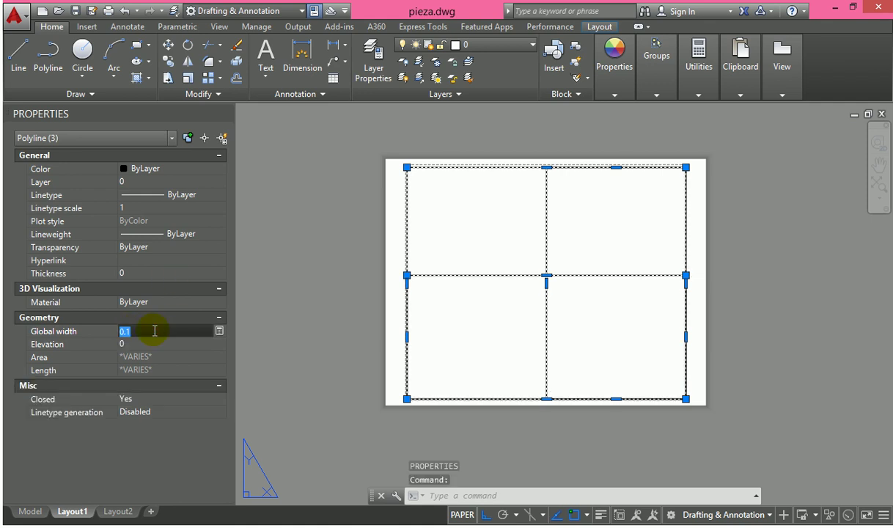
pyautogui.write('.2')
pyautogui.press('Return')
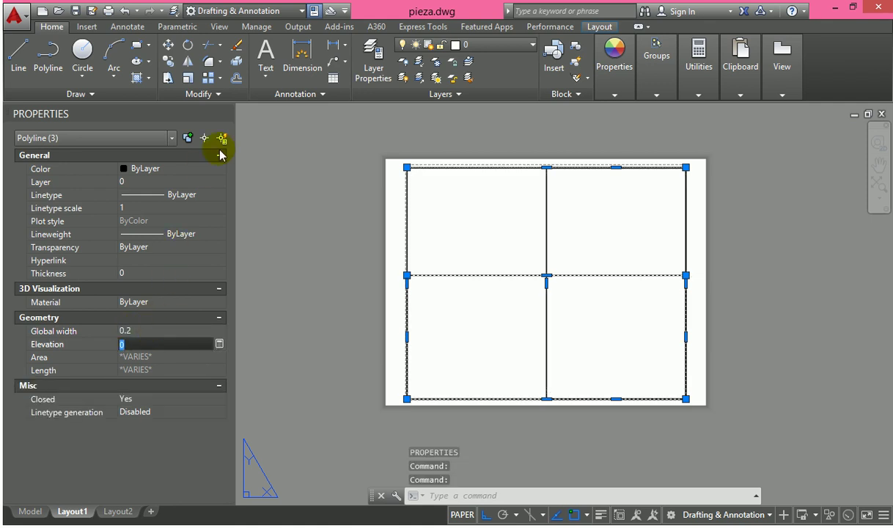
pyautogui.click(226, 111)
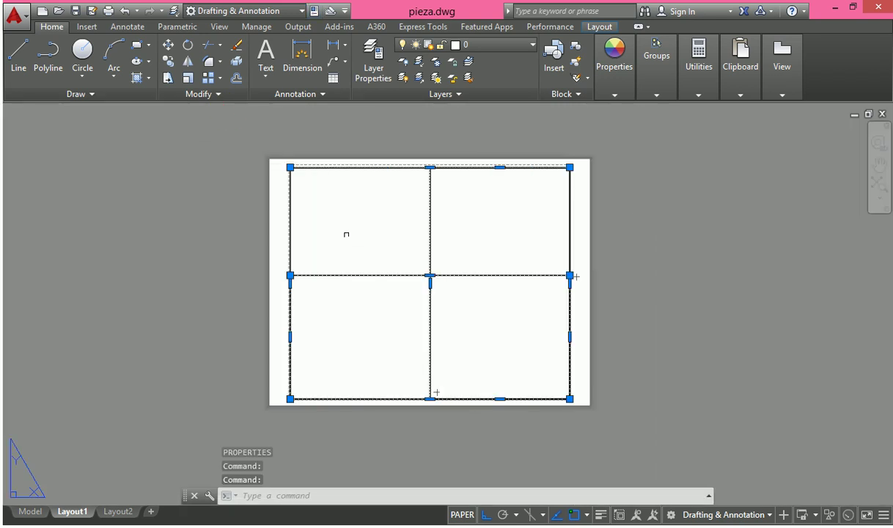
pyautogui.press('Escape')
# Stretch the upper edge of the full-width lower rectangle slightly down to the midpoint of the border's height
pyautogui.click(387, 244)
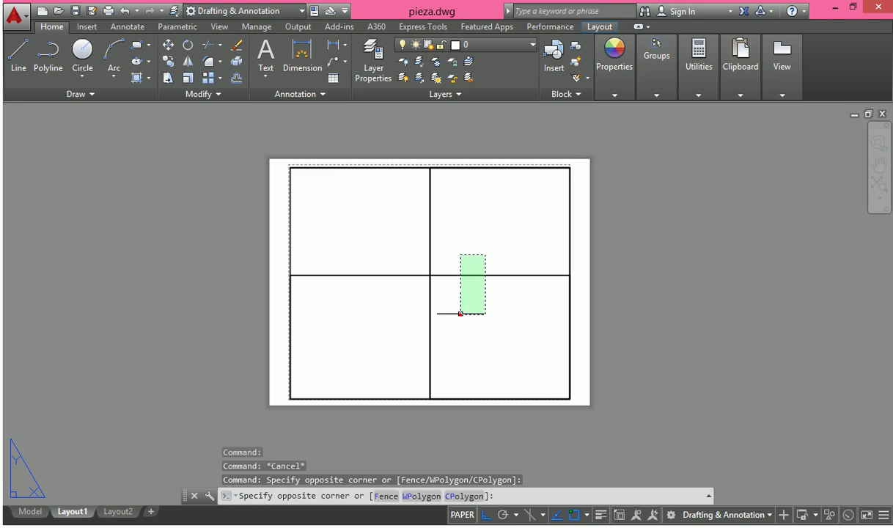
pyautogui.click(460, 315)
pyautogui.click(432, 275)
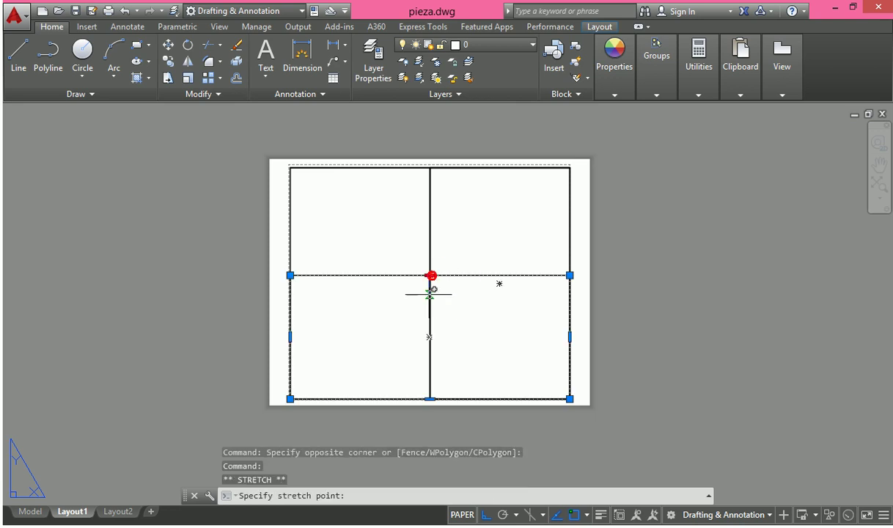
pyautogui.click(429, 291)
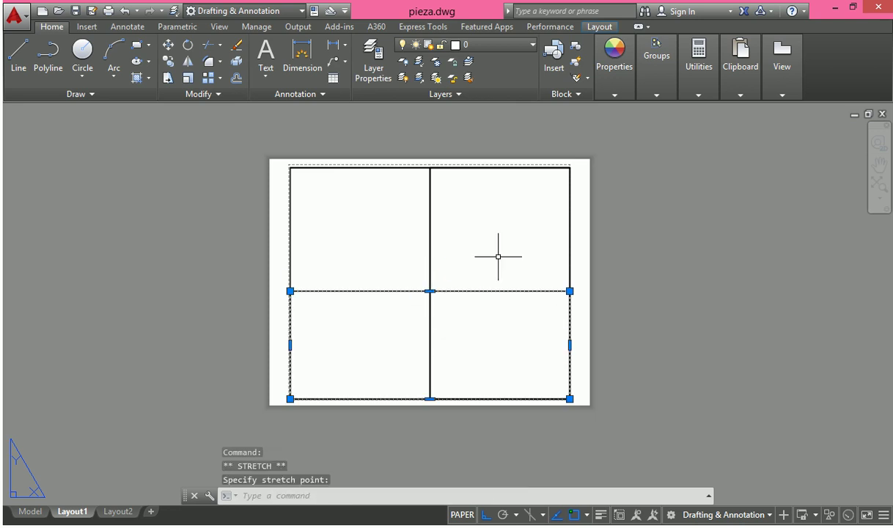
pyautogui.scroll(2, 425, 292)
pyautogui.click(432, 291)
pyautogui.press('Escape')
pyautogui.press('Escape')
pyautogui.press('Escape')
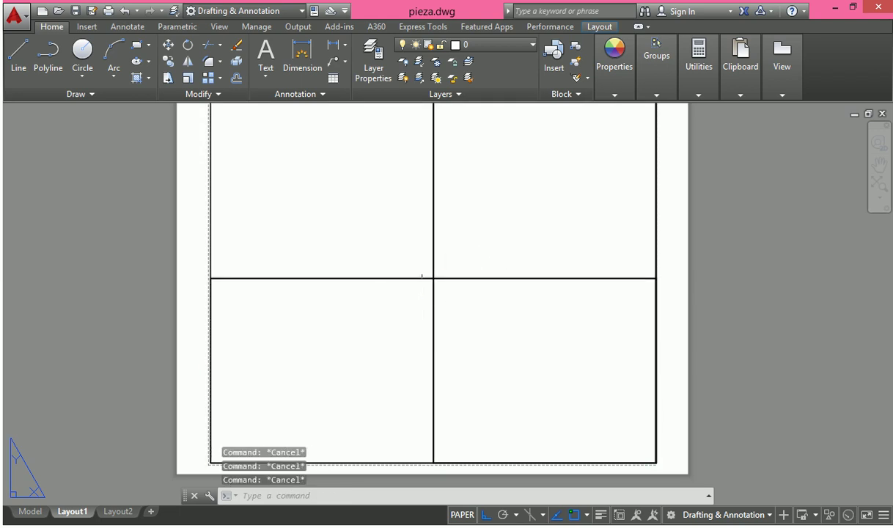
pyautogui.scroll(-2, 419, 270)
pyautogui.moveTo(419, 269); pyautogui.dragTo(427, 297, button='middle')
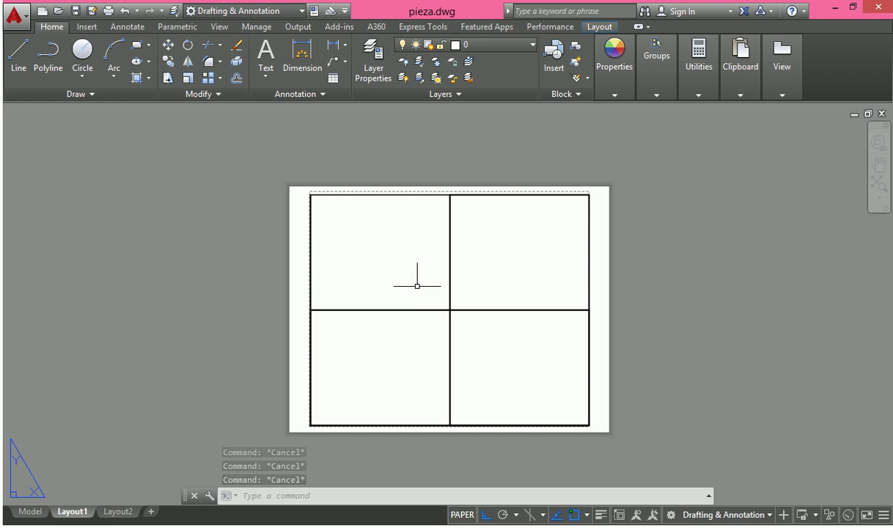
# Create a single viewport in the sheet's upper-left quadrant, from the border's left edge to about the quadrant's mid-width
pyautogui.write('vi')
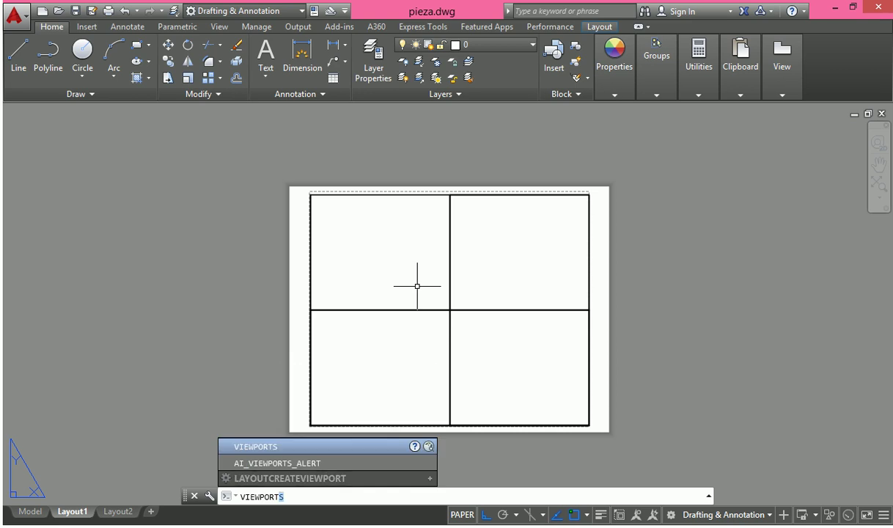
pyautogui.press('Return')
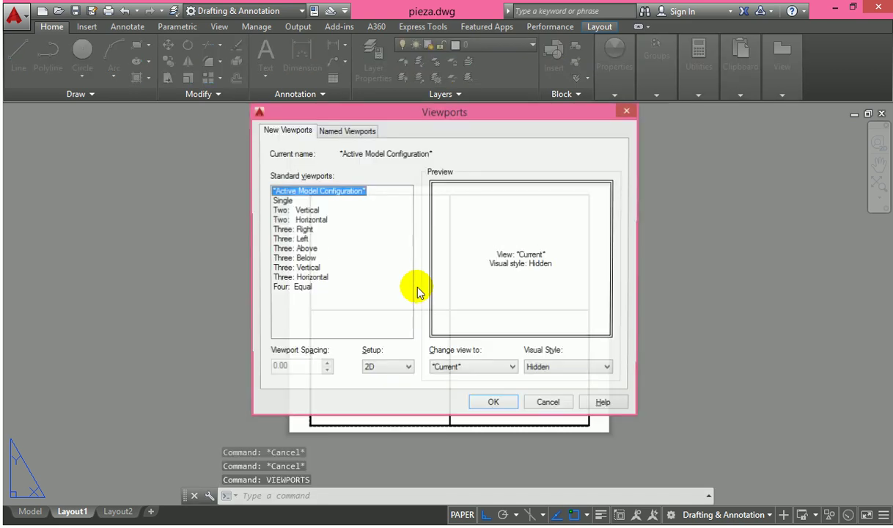
pyautogui.click(281, 201)
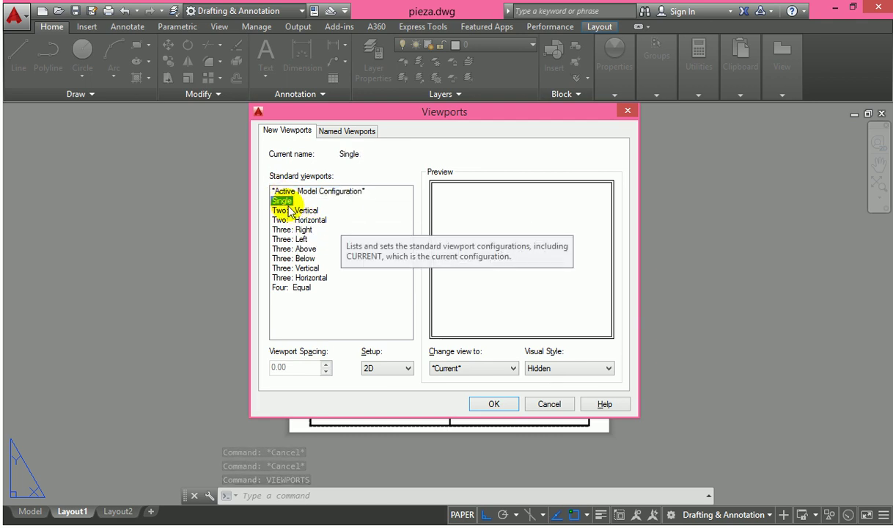
pyautogui.click(493, 404)
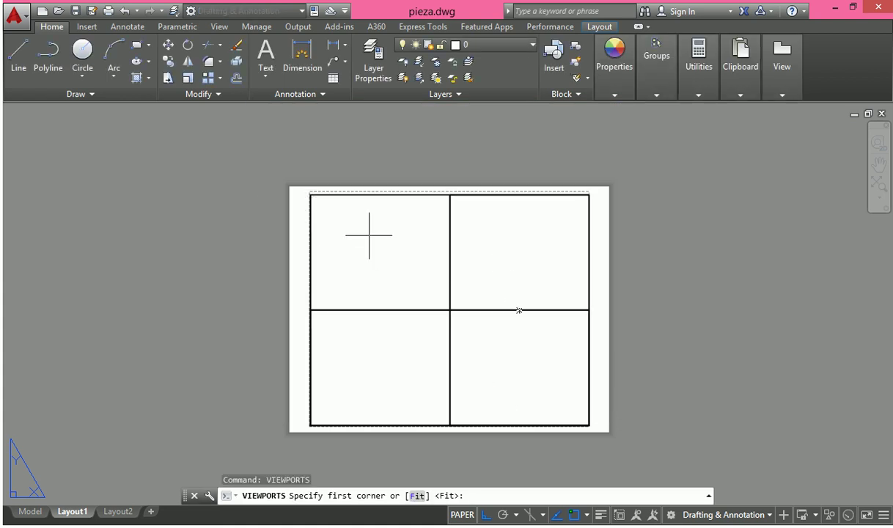
pyautogui.click(309, 222)
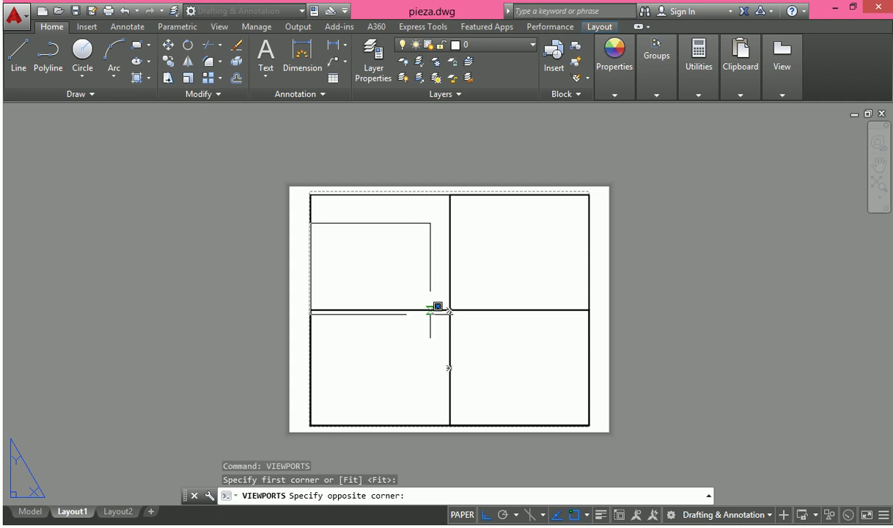
pyautogui.click(380, 296)
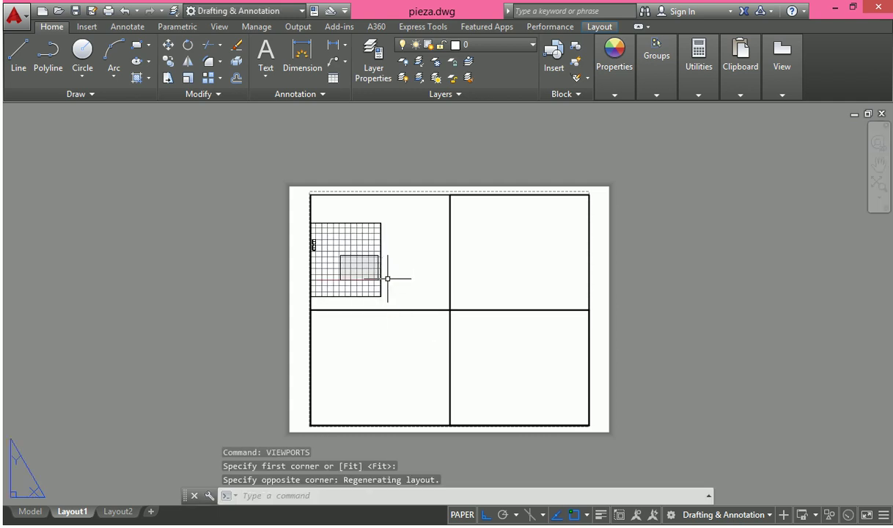
# Copy the viewport to the right so that the copy's upper-left corner meets the original's upper-right corner
pyautogui.click(381, 283)
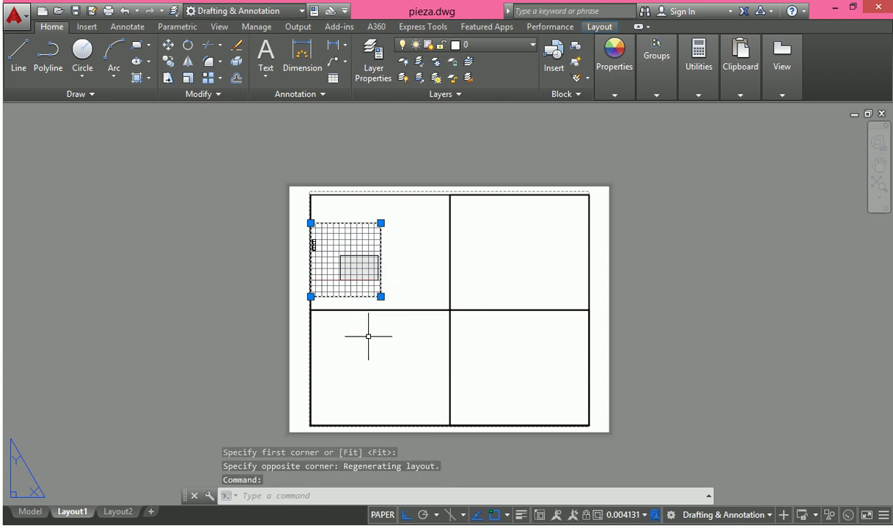
pyautogui.write('copy')
pyautogui.press('Return')
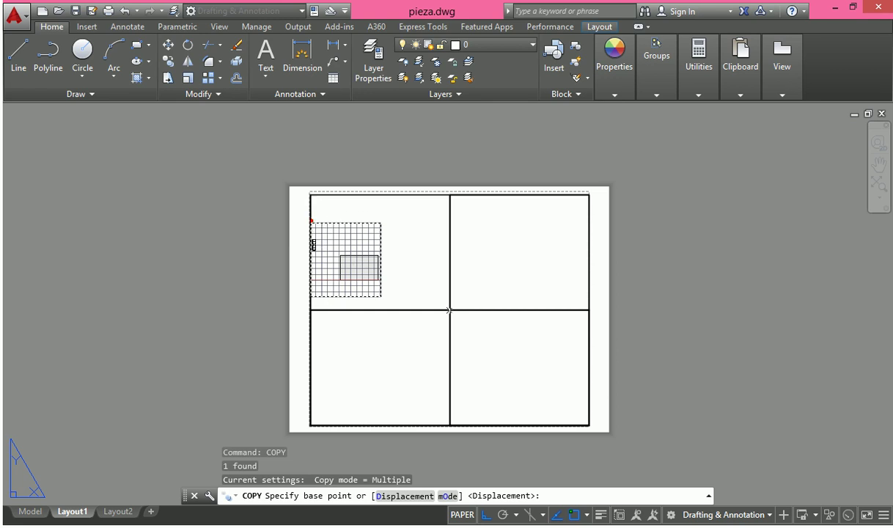
pyautogui.click(310, 223)
pyautogui.click(380, 223)
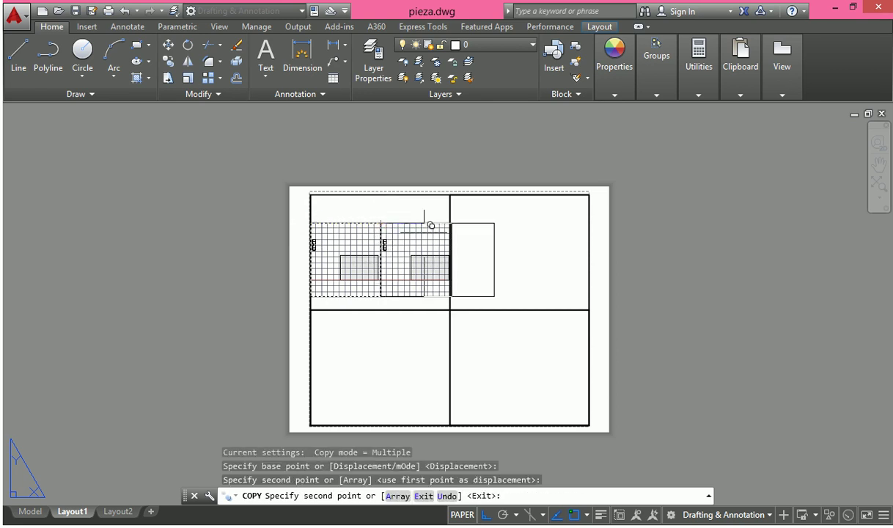
pyautogui.press('Escape')
pyautogui.press('Escape')
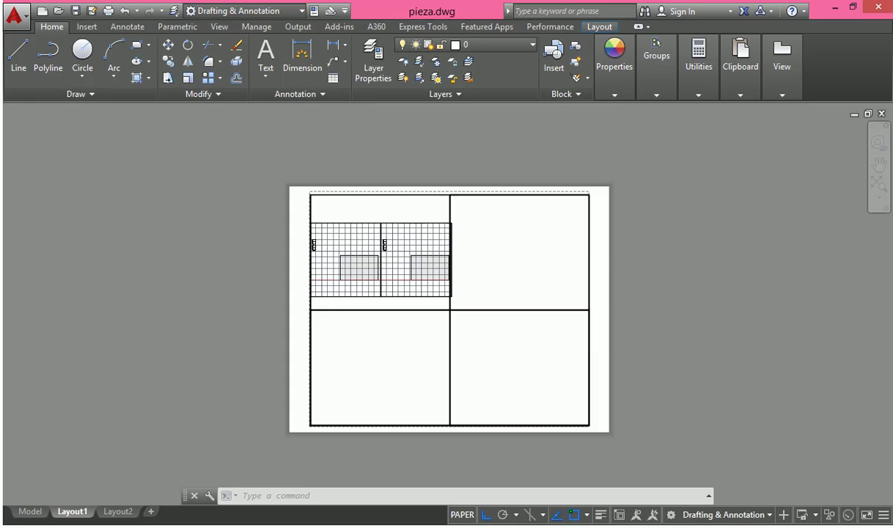
# Create a new layer named viewport in the layer properties
pyautogui.scroll(2, 342, 275)
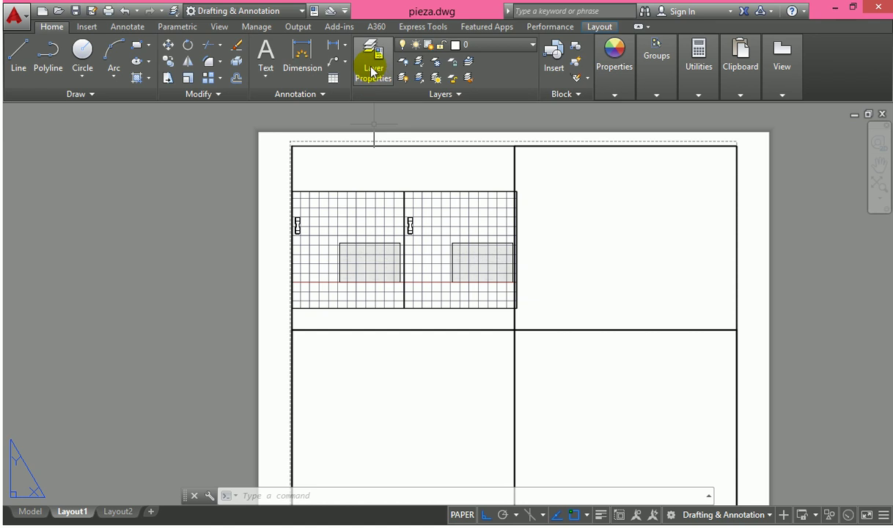
pyautogui.click(374, 79)
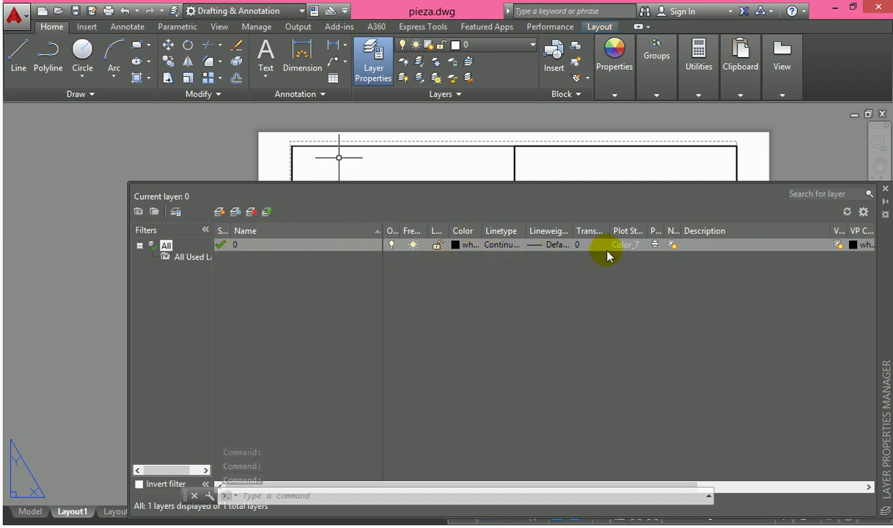
pyautogui.click(219, 213)
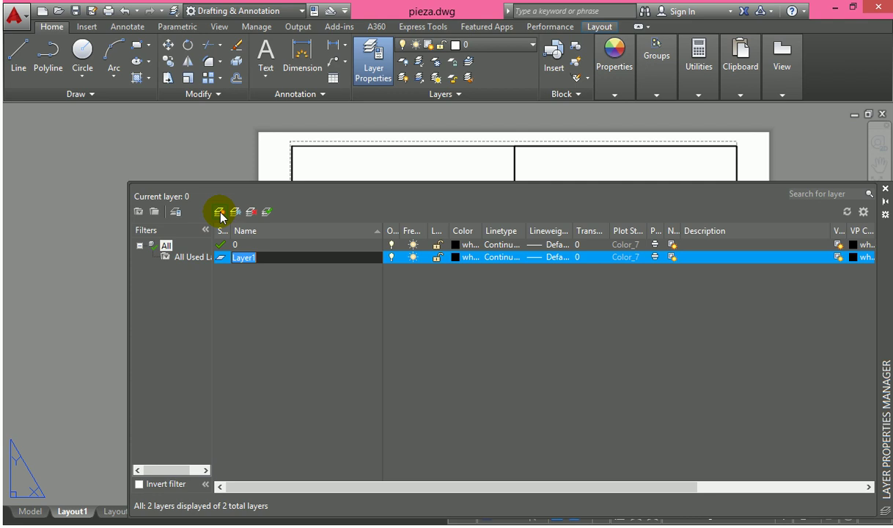
pyautogui.write('viewport')
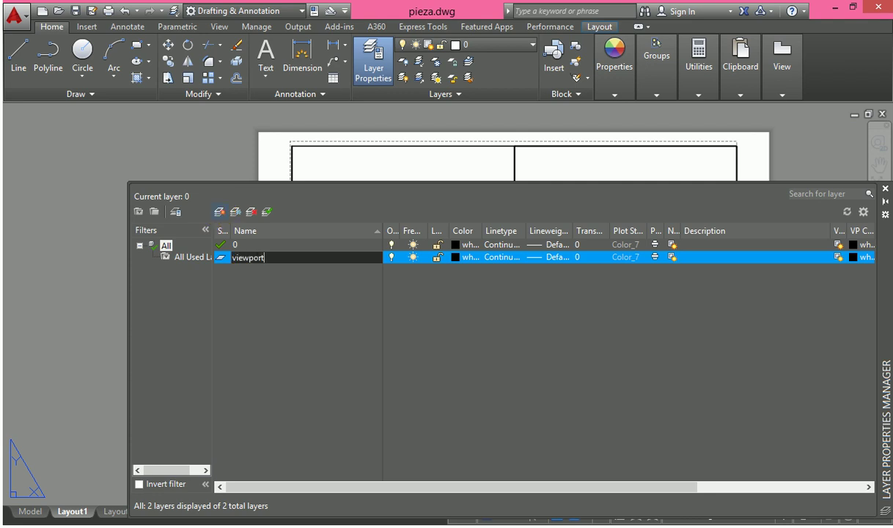
pyautogui.click(220, 213)
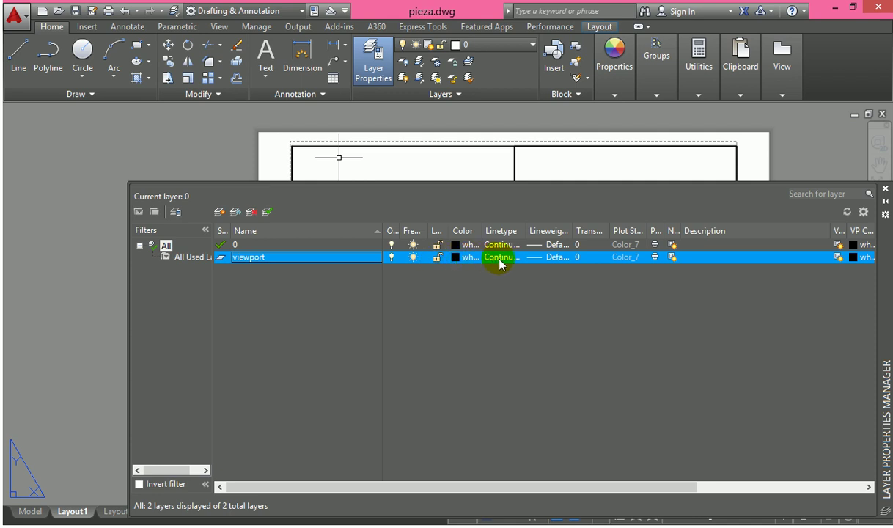
# Check the viewport layer's lineweight choices and plot setting, and close the layer properties
pyautogui.click(553, 258)
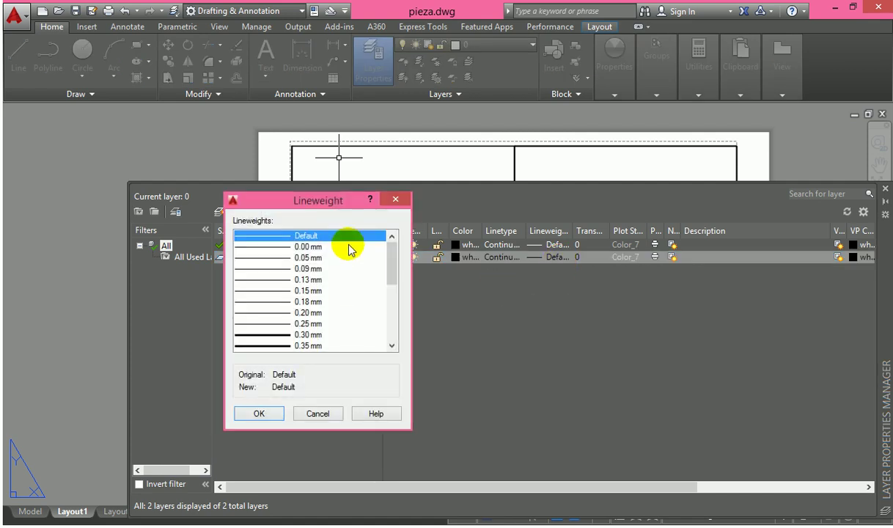
pyautogui.click(318, 413)
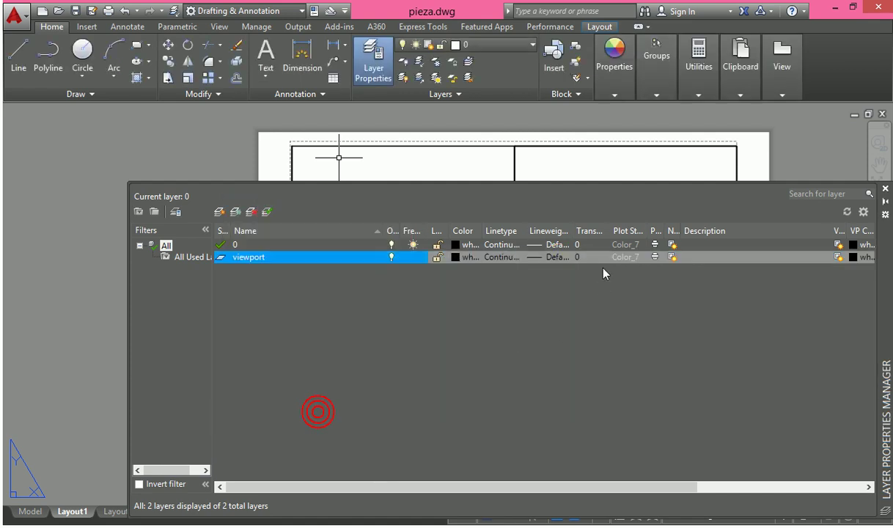
pyautogui.click(656, 263)
pyautogui.click(657, 264)
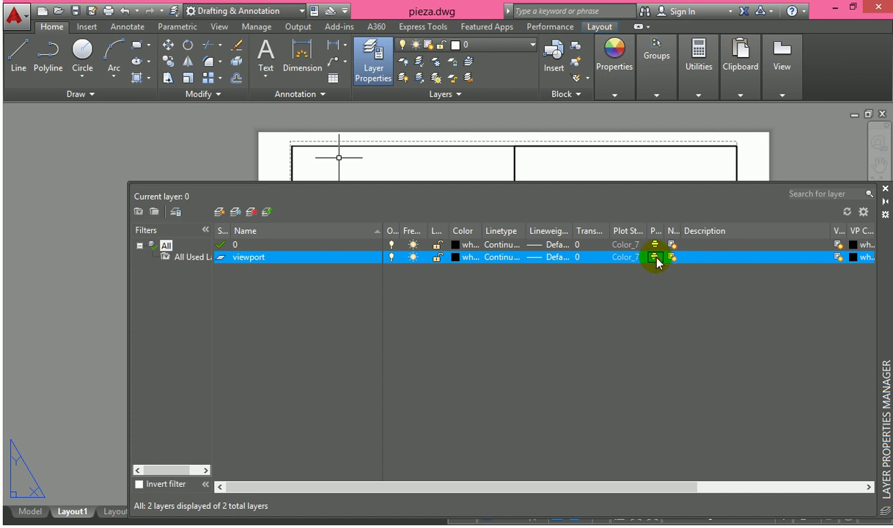
pyautogui.click(885, 189)
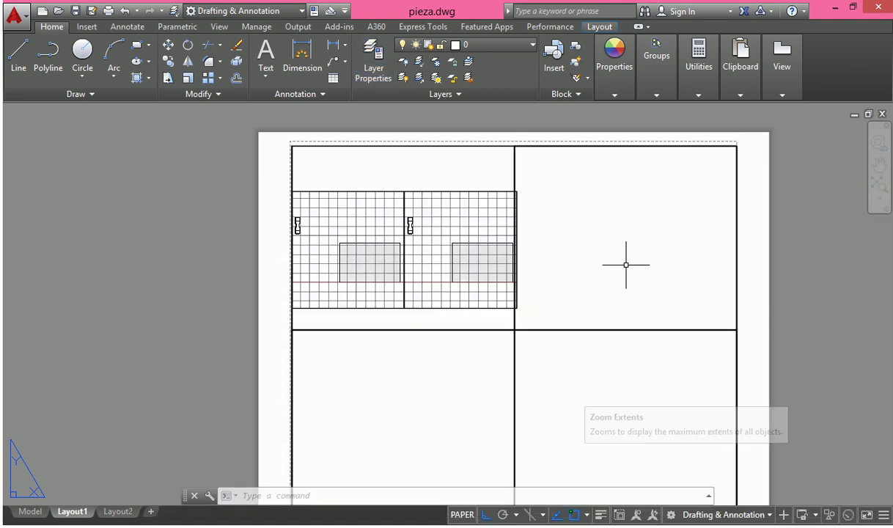
# Assign both viewports in the upper-left quadrant to the viewport layer
pyautogui.click(432, 173)
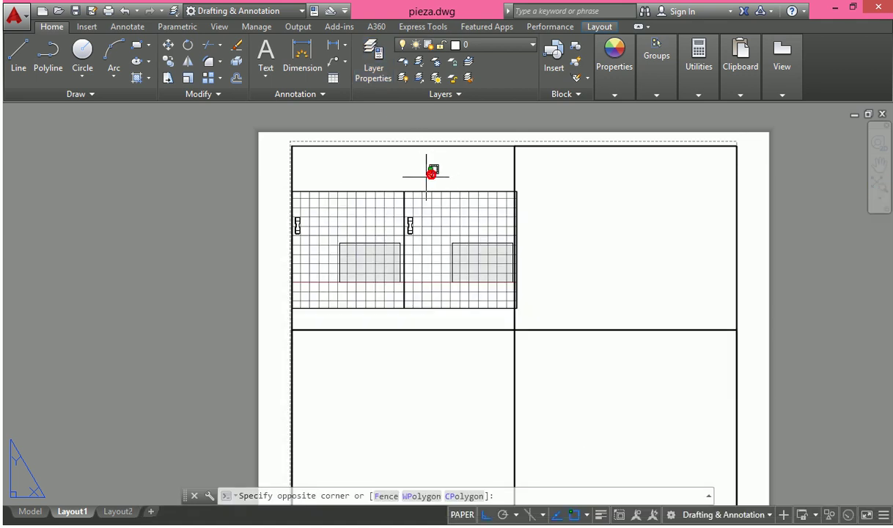
pyautogui.click(380, 226)
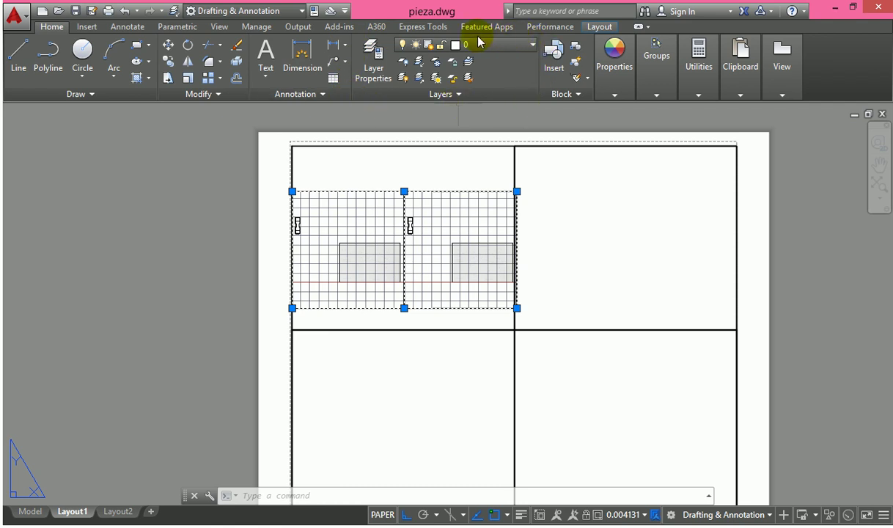
pyautogui.click(532, 50)
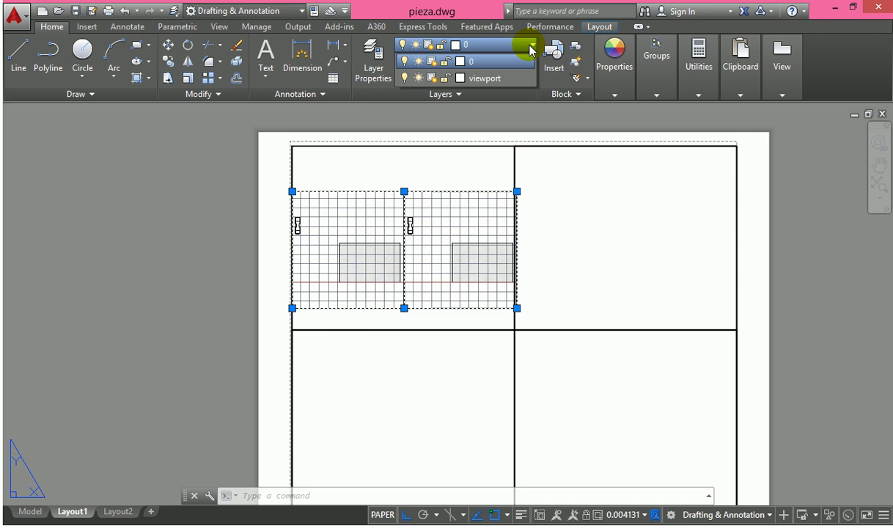
pyautogui.click(498, 77)
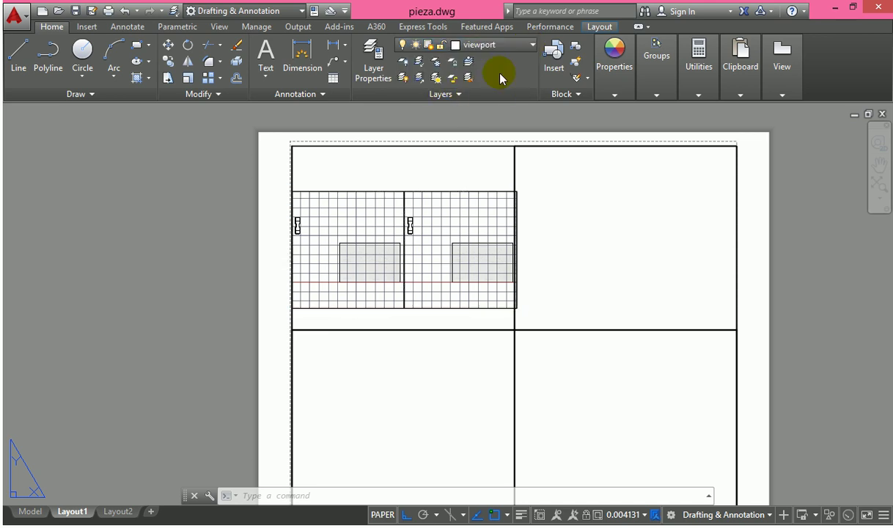
pyautogui.click(490, 189)
pyautogui.press('Escape')
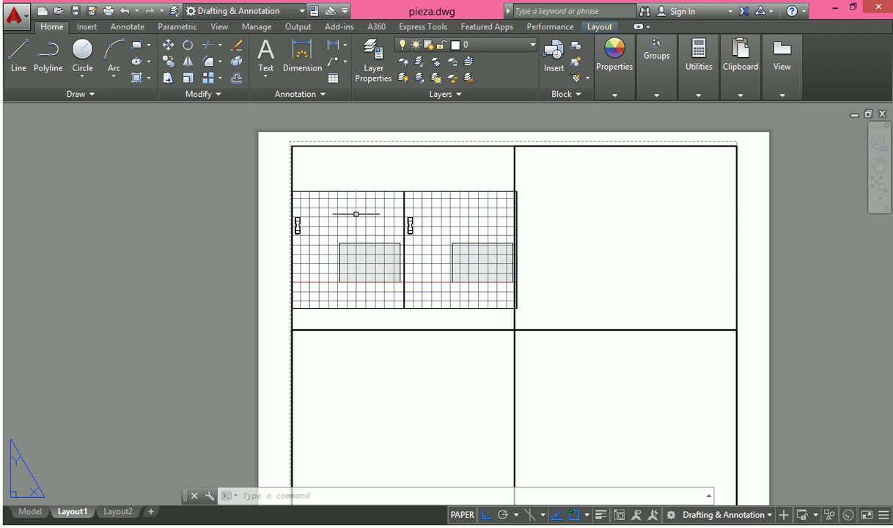
# Activate model space in the left viewport and shift the part's top view toward the viewport's middle
pyautogui.click(350, 225)
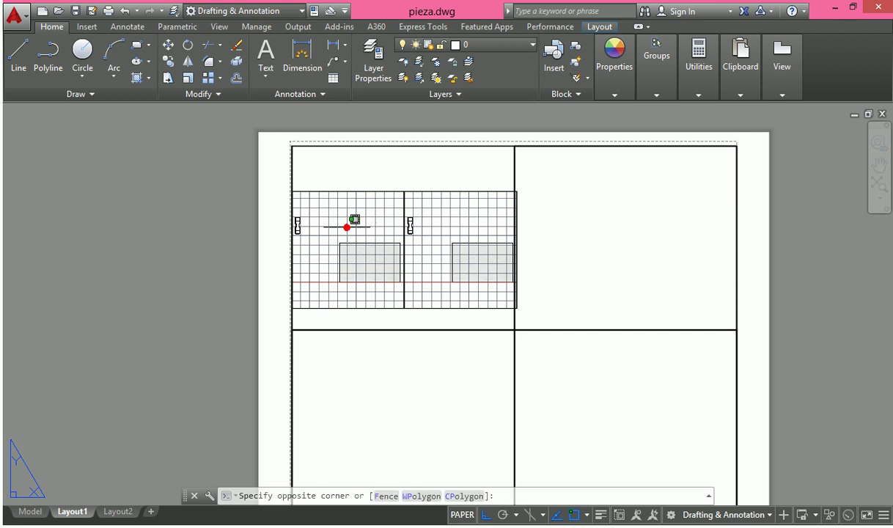
pyautogui.press('Escape')
pyautogui.doubleClick(358, 234)
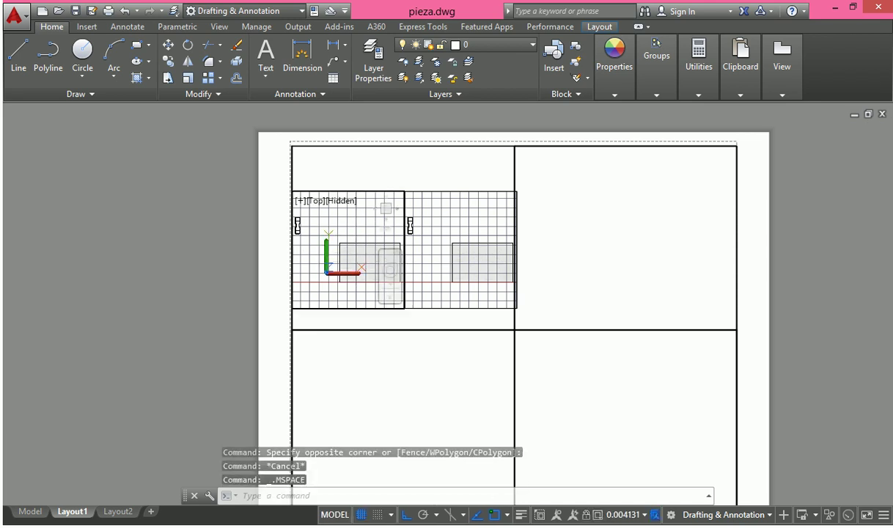
pyautogui.moveTo(335, 250); pyautogui.dragTo(355, 257, button='middle')
pyautogui.moveTo(355, 258); pyautogui.dragTo(379, 265)
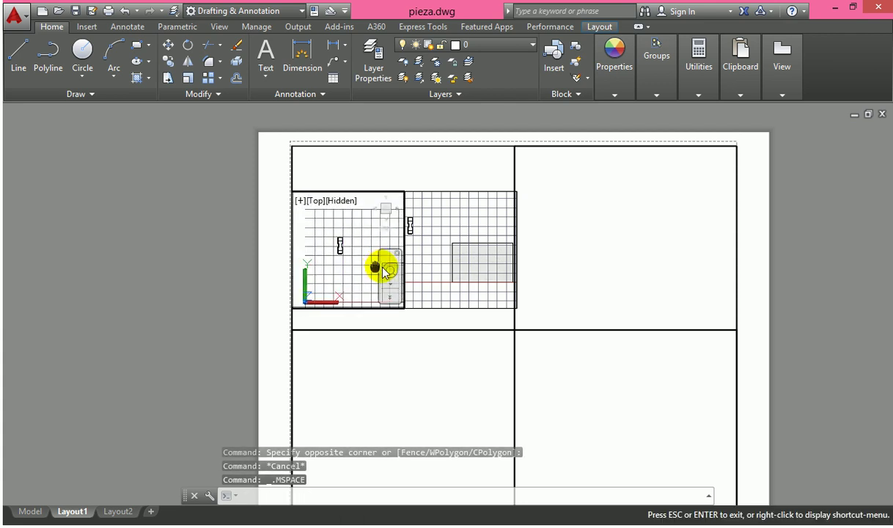
pyautogui.press('Escape')
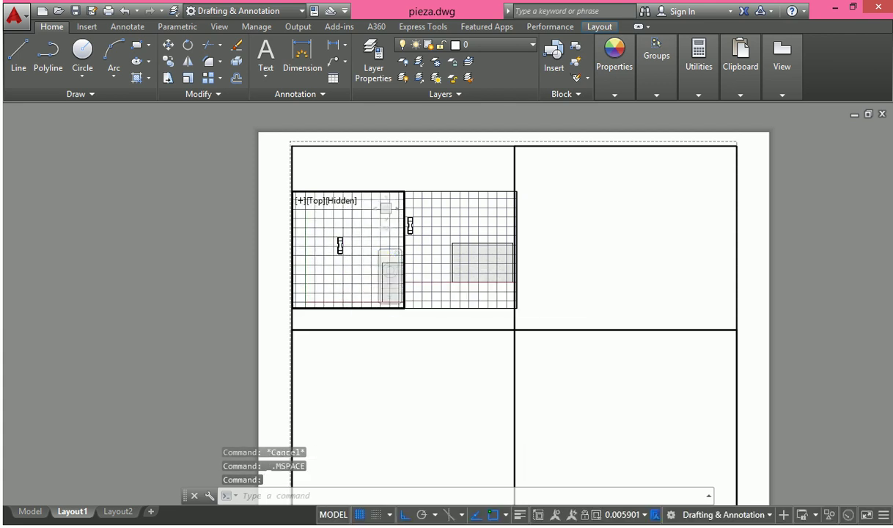
# Enlarge the part's top view to fill the left viewport's height, position it within the frame, and return to paper space
pyautogui.scroll(3, 345, 245)
pyautogui.scroll(2, 379, 247)
pyautogui.moveTo(379, 247); pyautogui.dragTo(363, 250, button='middle')
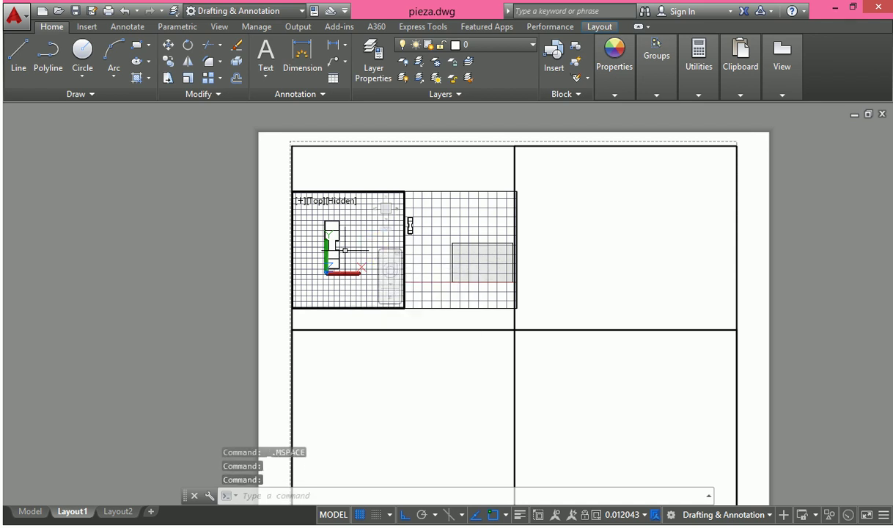
pyautogui.scroll(2, 341, 245)
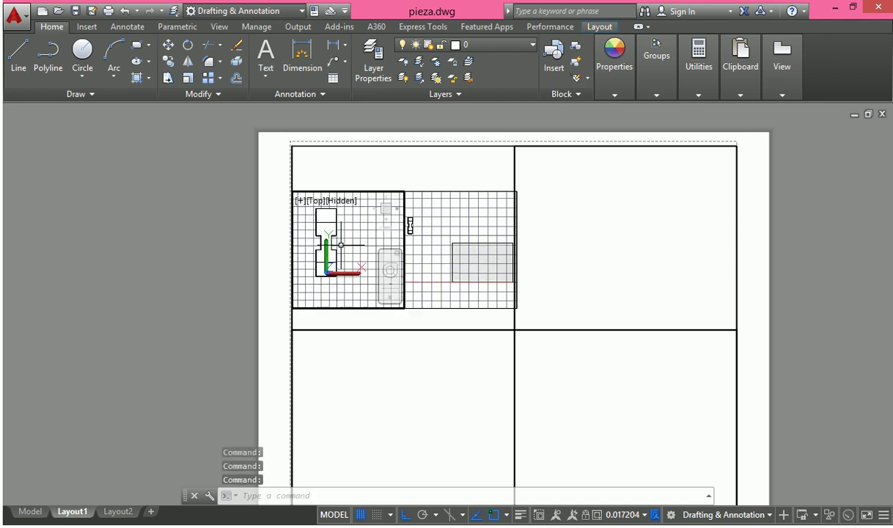
pyautogui.scroll(1, 341, 245)
pyautogui.scroll(1, 327, 232)
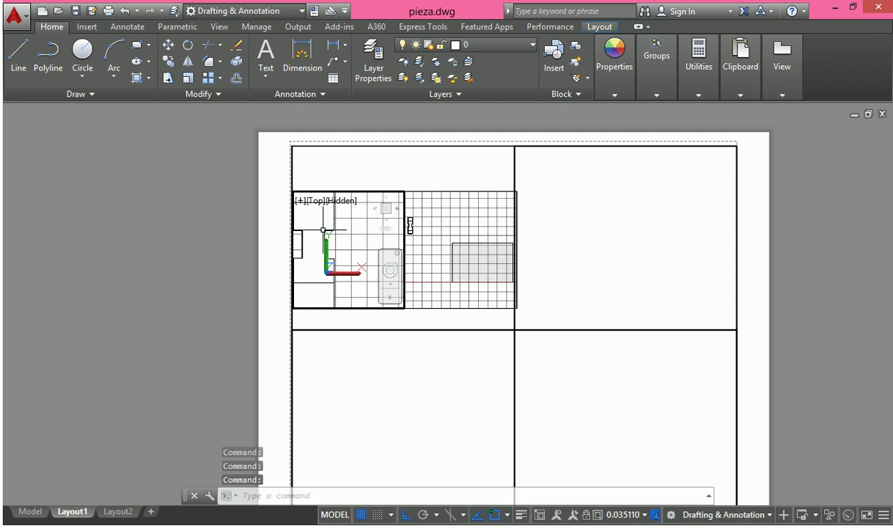
pyautogui.moveTo(329, 229)
pyautogui.mouseDown(button='middle')
pyautogui.moveTo(369, 215)
pyautogui.moveTo(341, 222)
pyautogui.mouseUp(button='middle')
pyautogui.press('Escape')
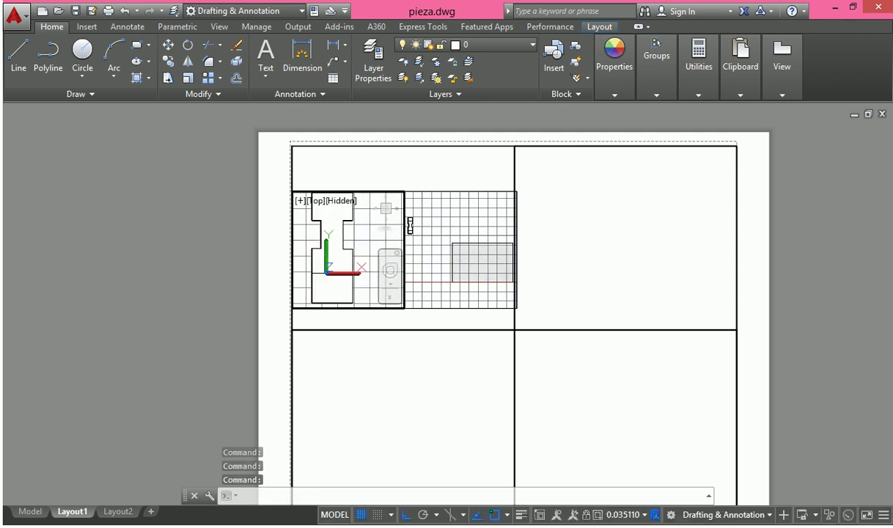
pyautogui.doubleClick(170, 194)
pyautogui.click(120, 220)
pyautogui.click(97, 287)
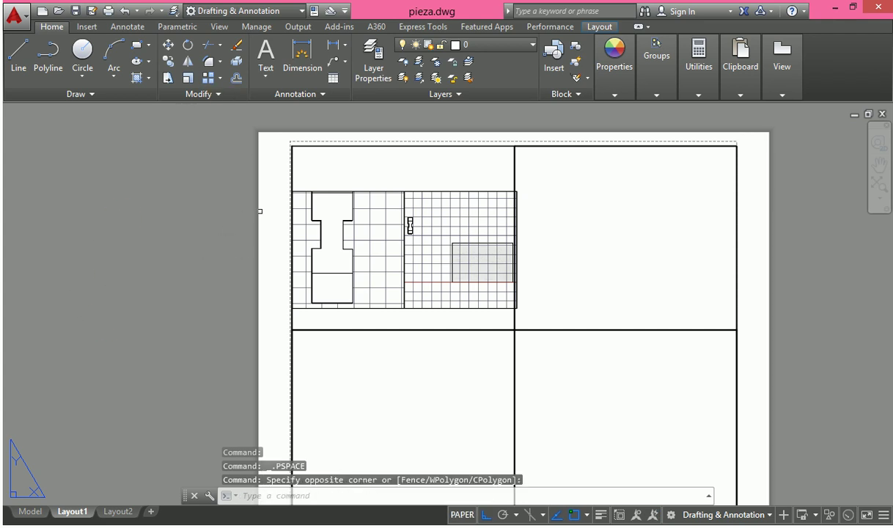
# Stretch the left viewport vertically to span the full height of the upper-left quadrant
pyautogui.click(370, 173)
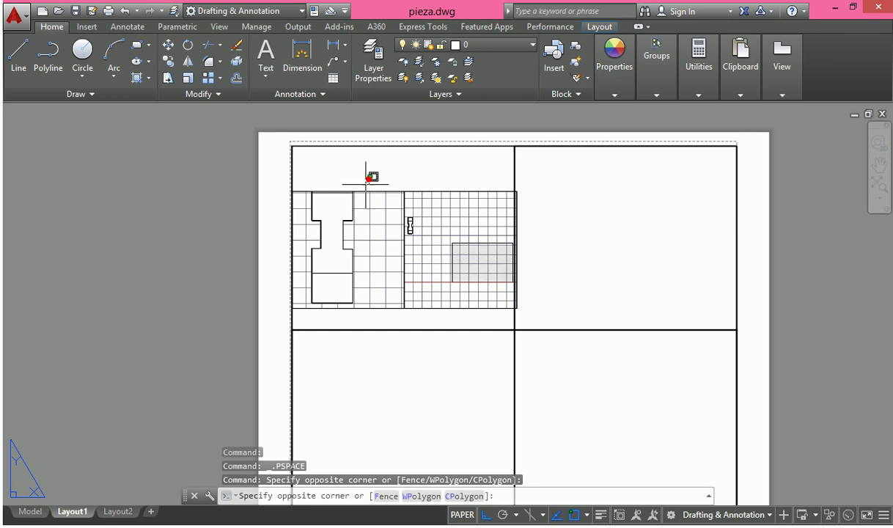
pyautogui.click(357, 206)
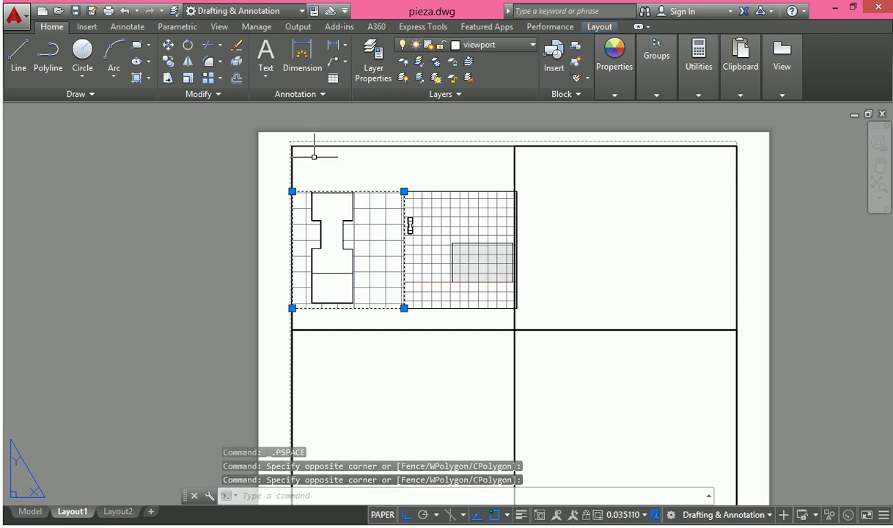
pyautogui.click(404, 192)
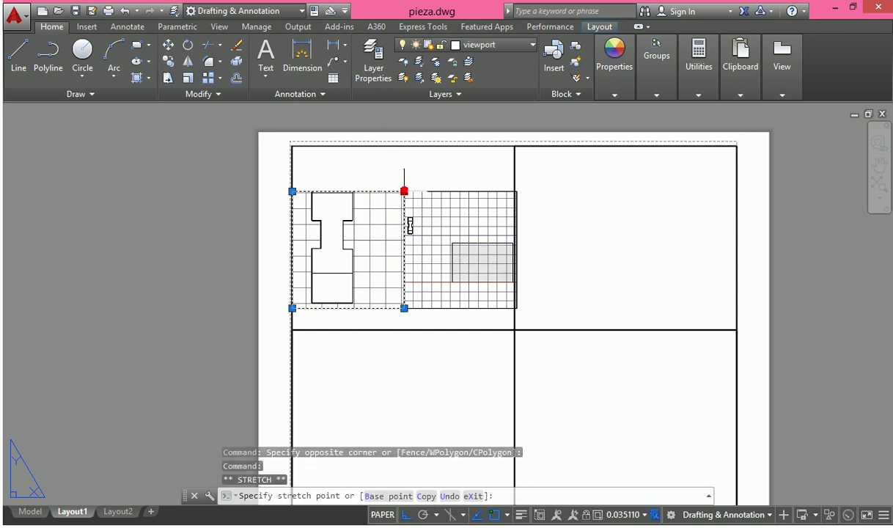
pyautogui.click(404, 330)
pyautogui.press('Escape')
pyautogui.press('Escape')
# Narrow the left viewport by bringing its right edge in close to the part's right side
pyautogui.click(416, 166)
pyautogui.click(395, 161)
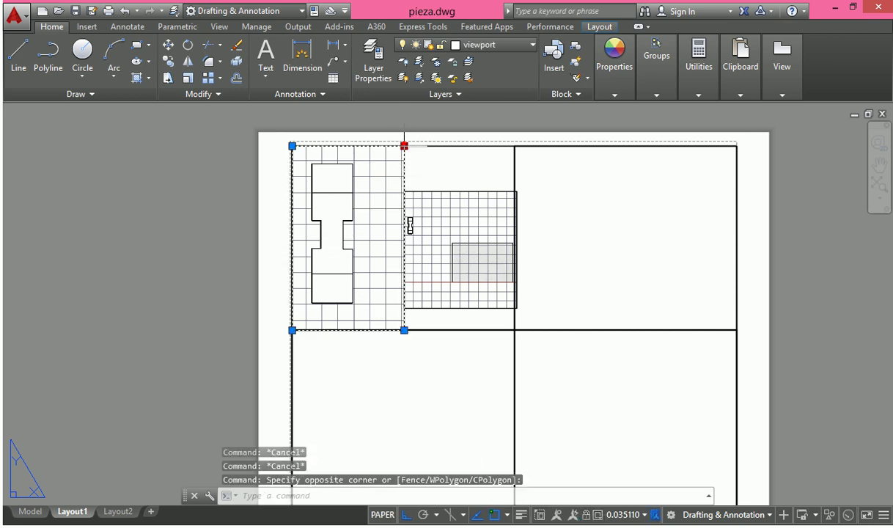
pyautogui.click(404, 145)
pyautogui.click(366, 146)
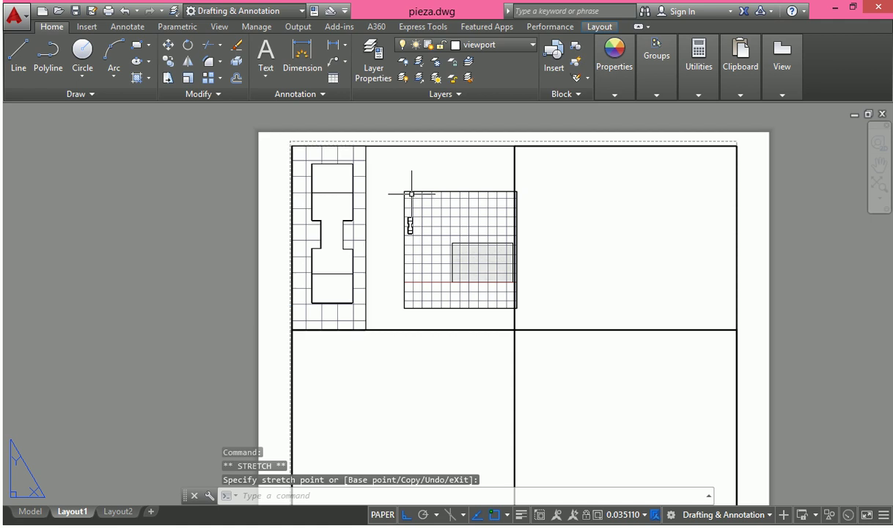
pyautogui.press('Escape')
pyautogui.press('Escape')
# Select the second viewport, at the right side of the upper-left quadrant
pyautogui.click(409, 194)
pyautogui.click(391, 179)
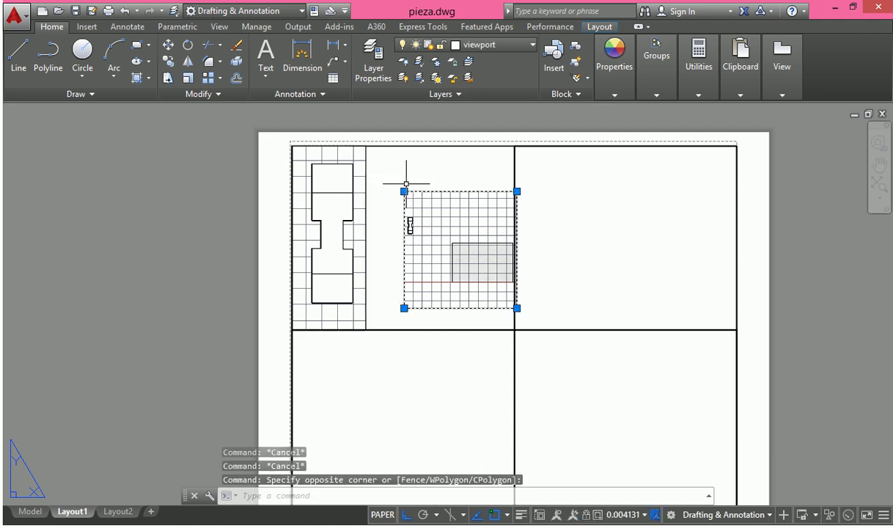